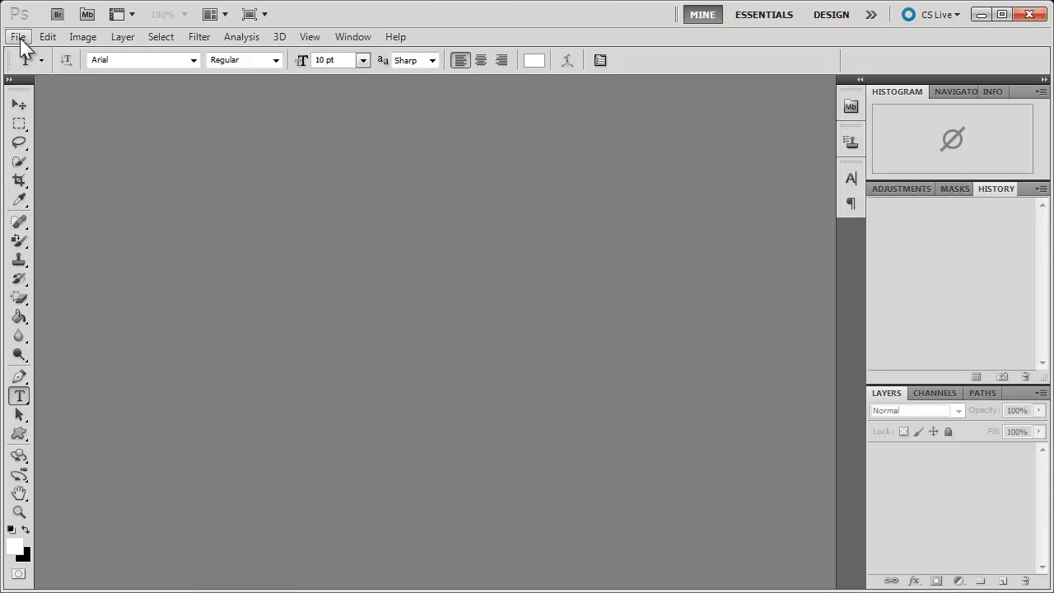
- Browse the Examples folder in Bridge and open the image "Ox LDL agarose gel-3-18.jpg" in Photoshop
{"action": "left_click", "coordinate": [18, 37]}
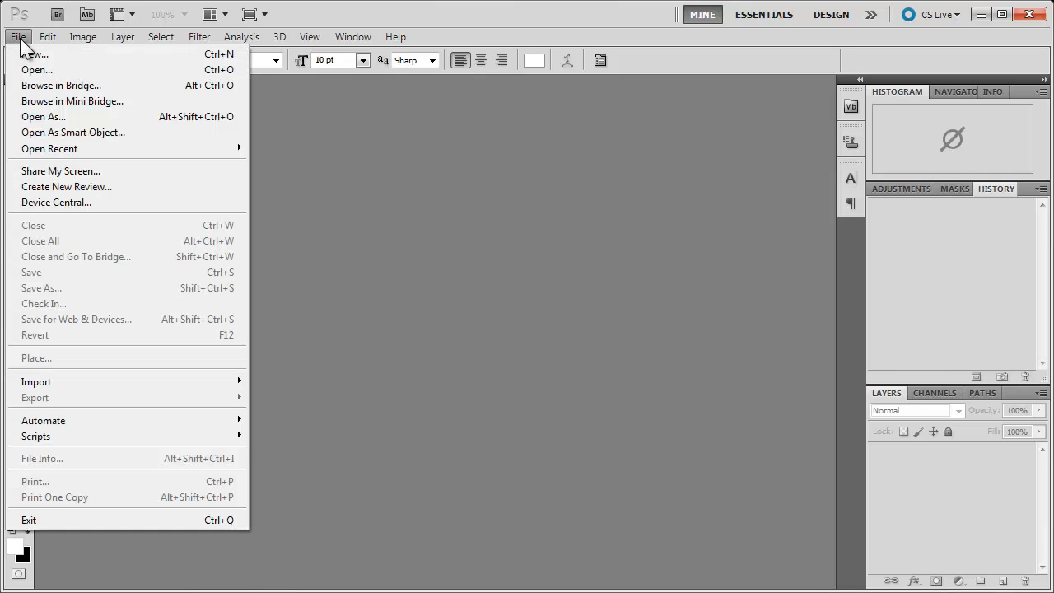
{"action": "left_click", "coordinate": [55, 92]}
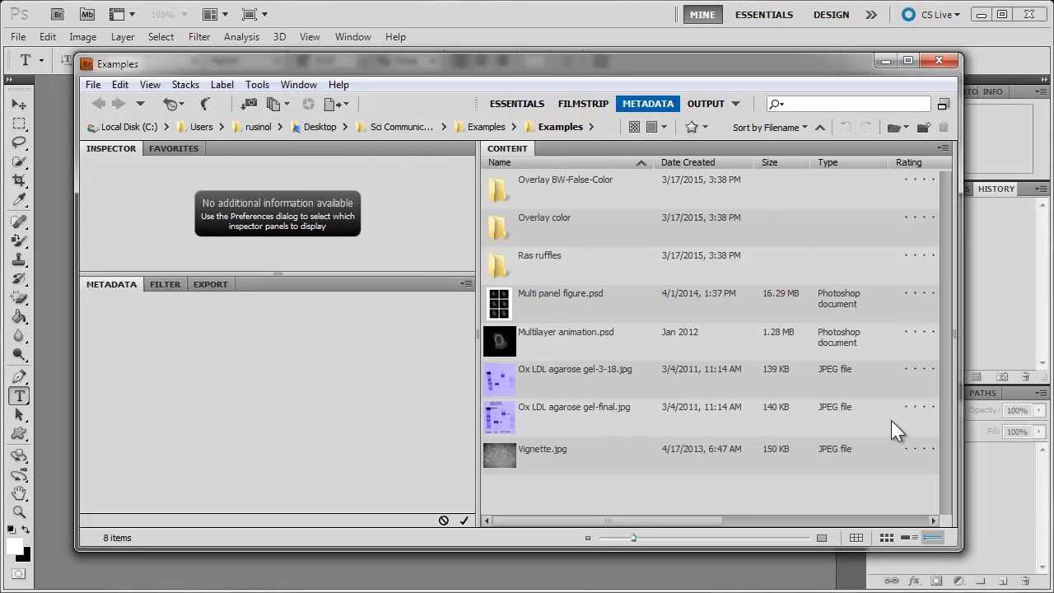
{"action": "double_click", "coordinate": [567, 374]}
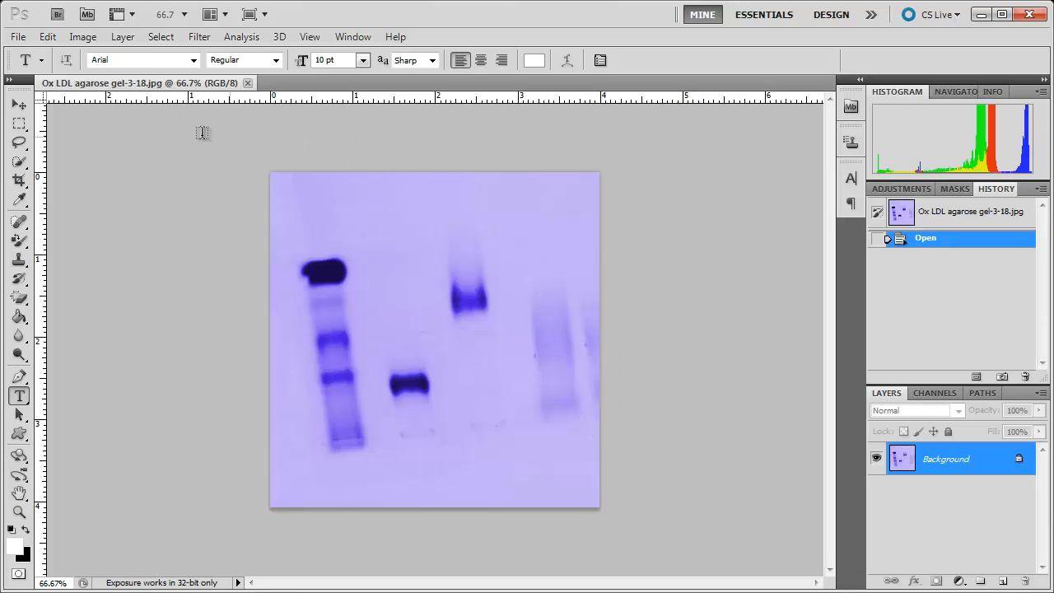
- Try cropping the gel image with a frame rotated to match the slanted lanes, and revert the image to its opened state
{"action": "left_click", "coordinate": [19, 105]}
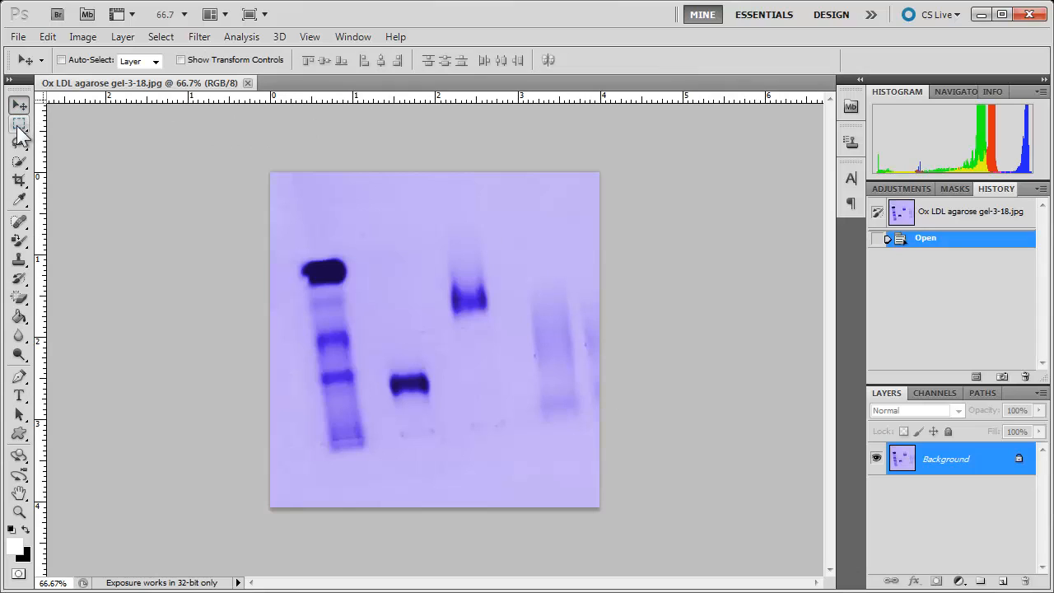
{"action": "left_click", "coordinate": [19, 180]}
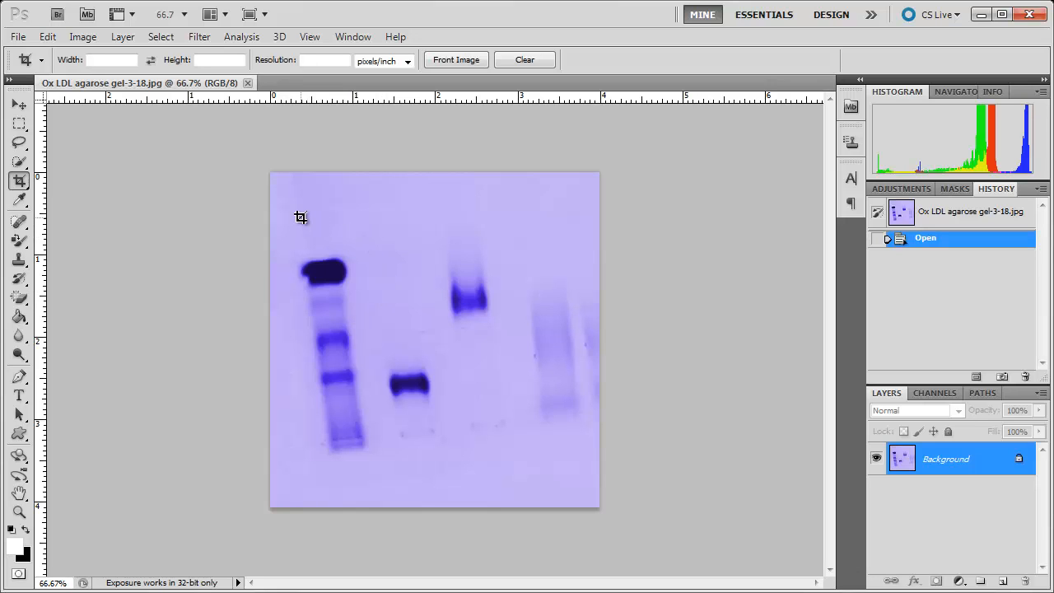
{"action": "left_click_drag", "start_coordinate": [282, 206], "coordinate": [584, 480]}
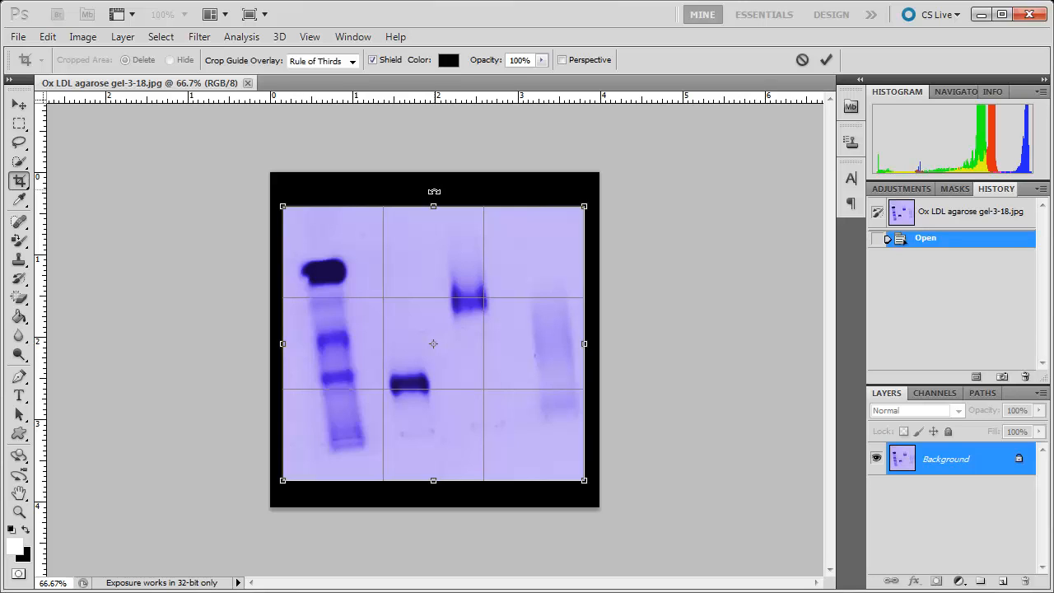
{"action": "left_click_drag", "start_coordinate": [434, 192], "coordinate": [416, 183]}
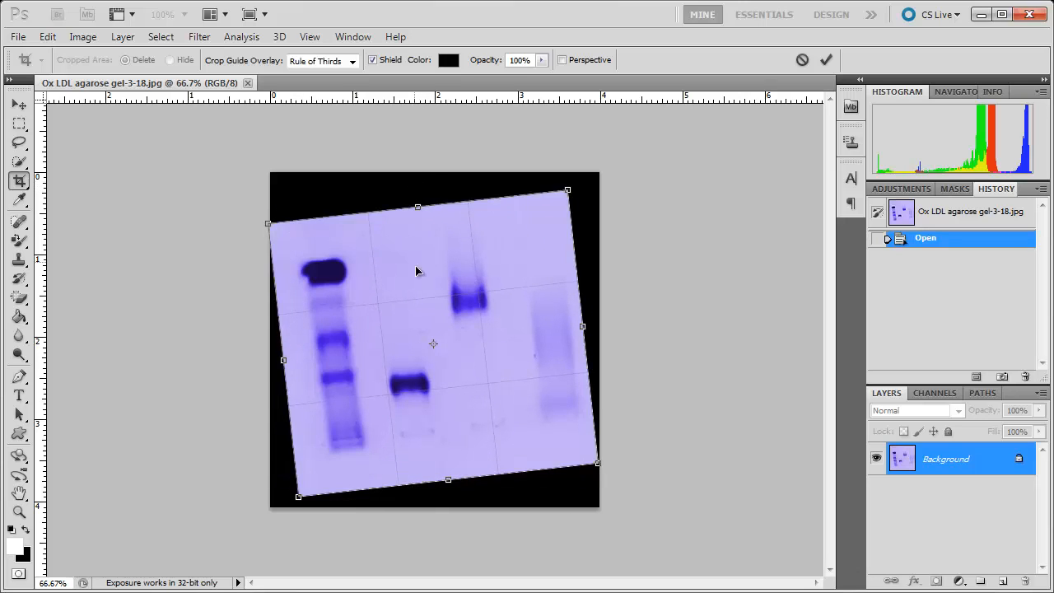
{"action": "left_click_drag", "start_coordinate": [426, 279], "coordinate": [428, 230]}
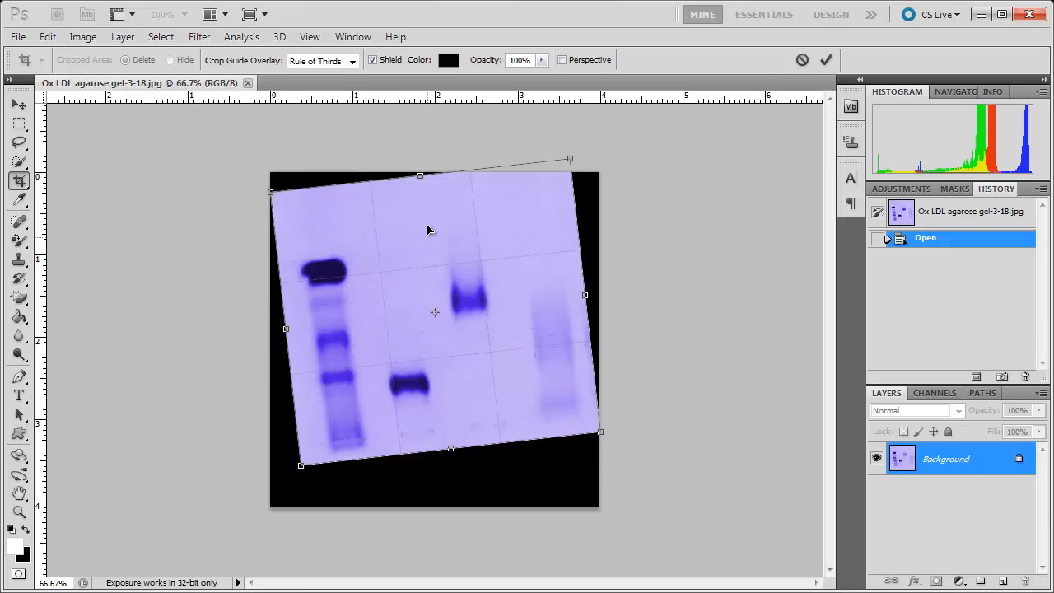
{"action": "left_click_drag", "start_coordinate": [445, 134], "coordinate": [426, 154]}
{"action": "left_click_drag", "start_coordinate": [413, 264], "coordinate": [413, 281]}
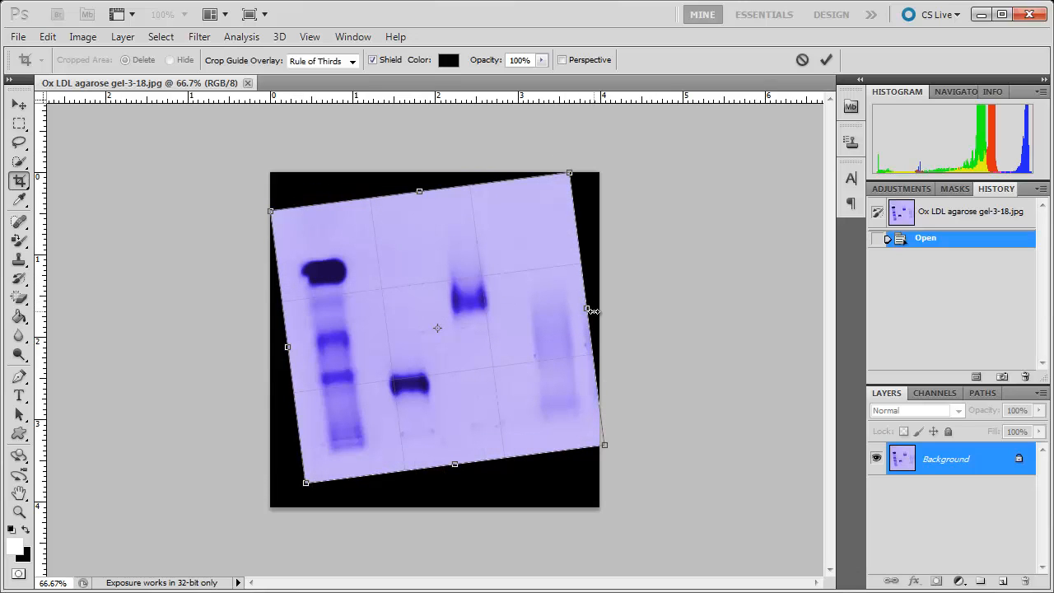
{"action": "left_click_drag", "start_coordinate": [585, 308], "coordinate": [579, 310]}
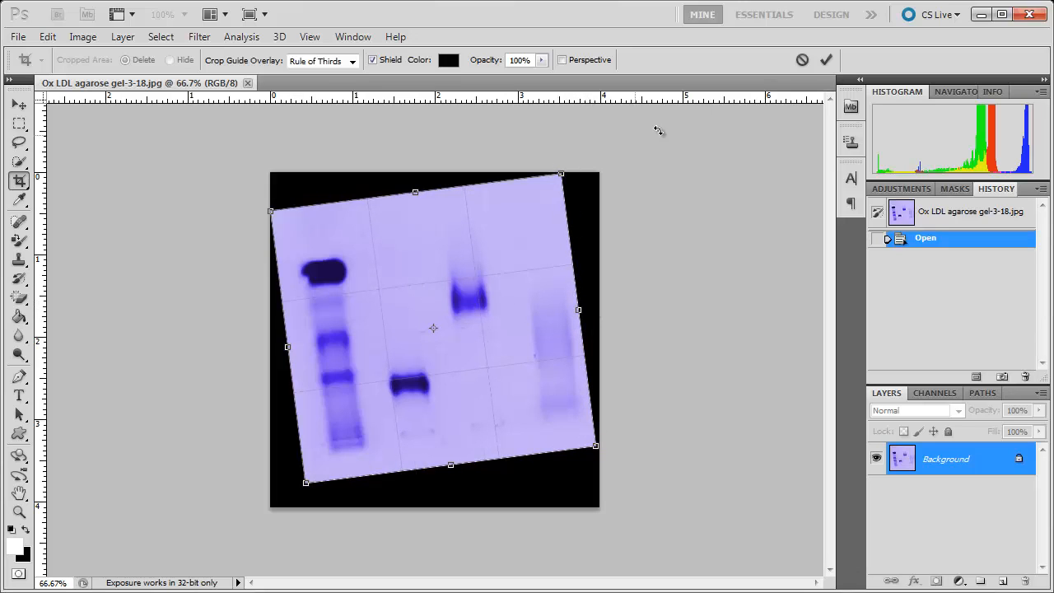
{"action": "left_click", "coordinate": [827, 60]}
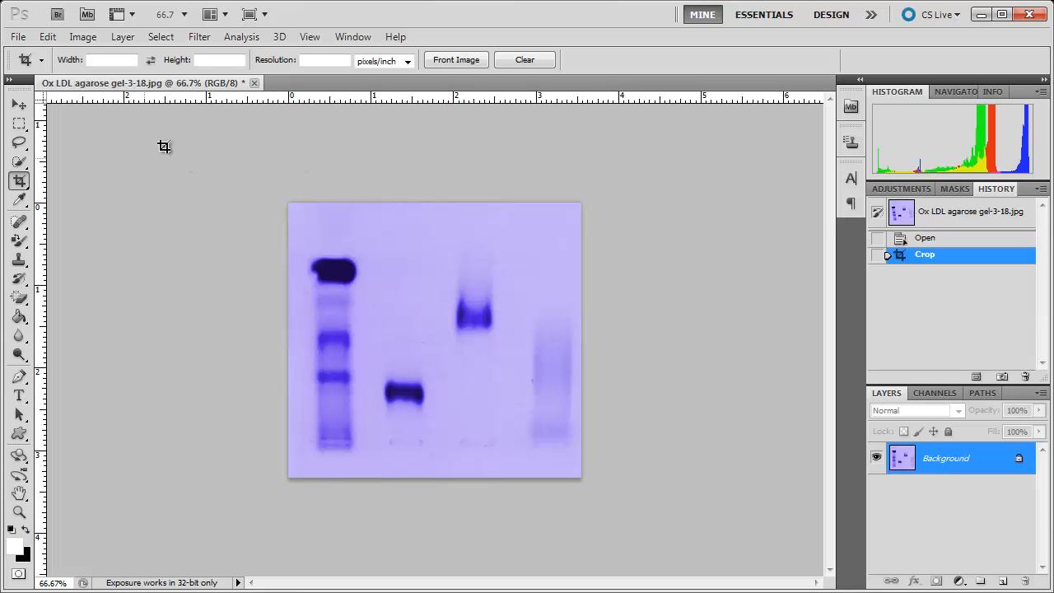
{"action": "left_click", "coordinate": [924, 239]}
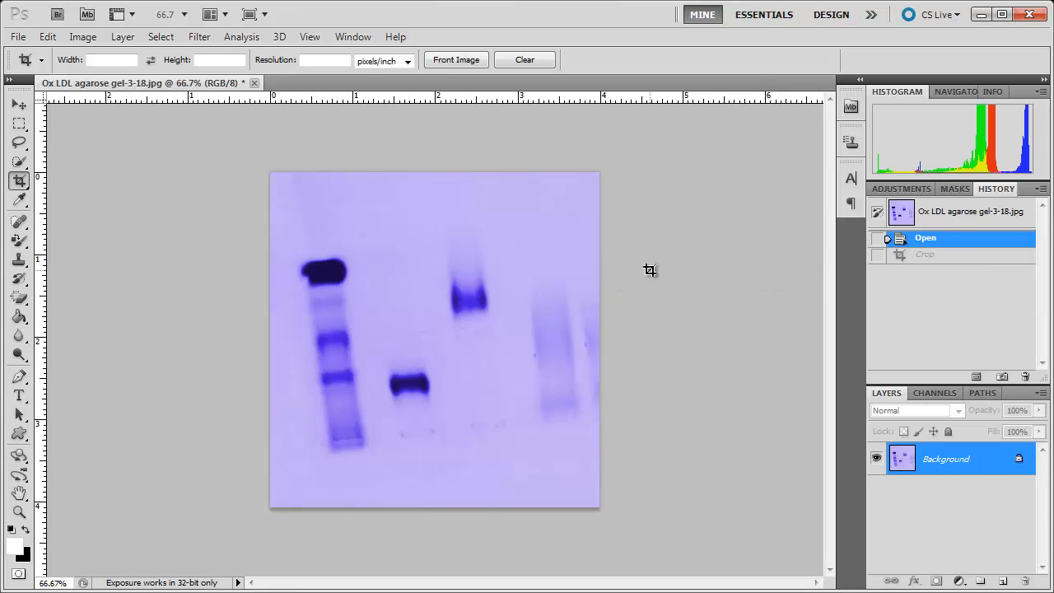
- Straighten the gel image with the Ruler Tool, using a line measured along the lower ends of the lanes as the horizontal reference
{"action": "left_click", "coordinate": [20, 200]}
{"action": "right_click", "coordinate": [19, 200]}
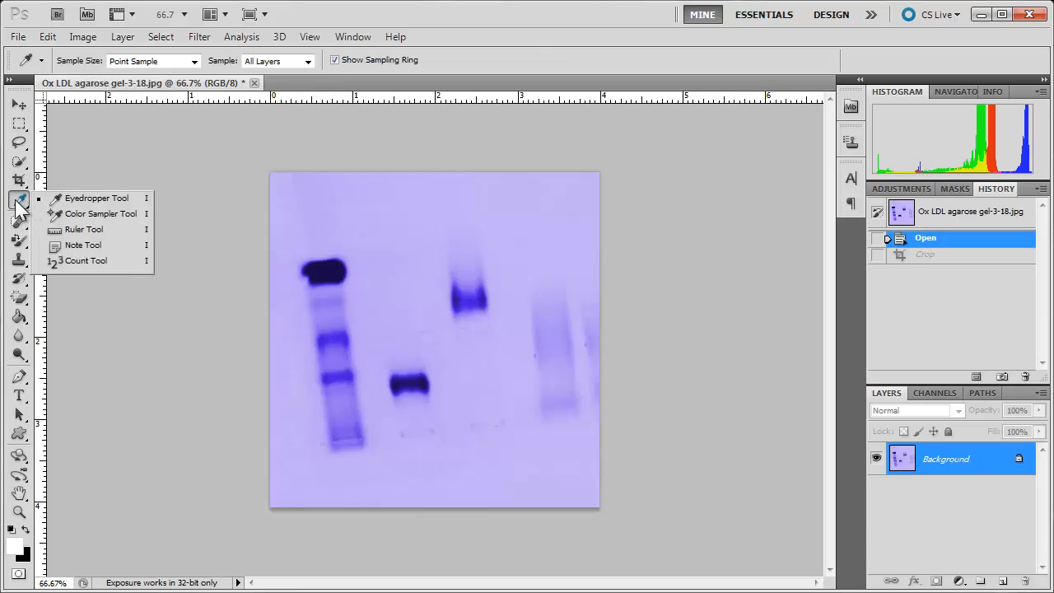
{"action": "left_click", "coordinate": [97, 232]}
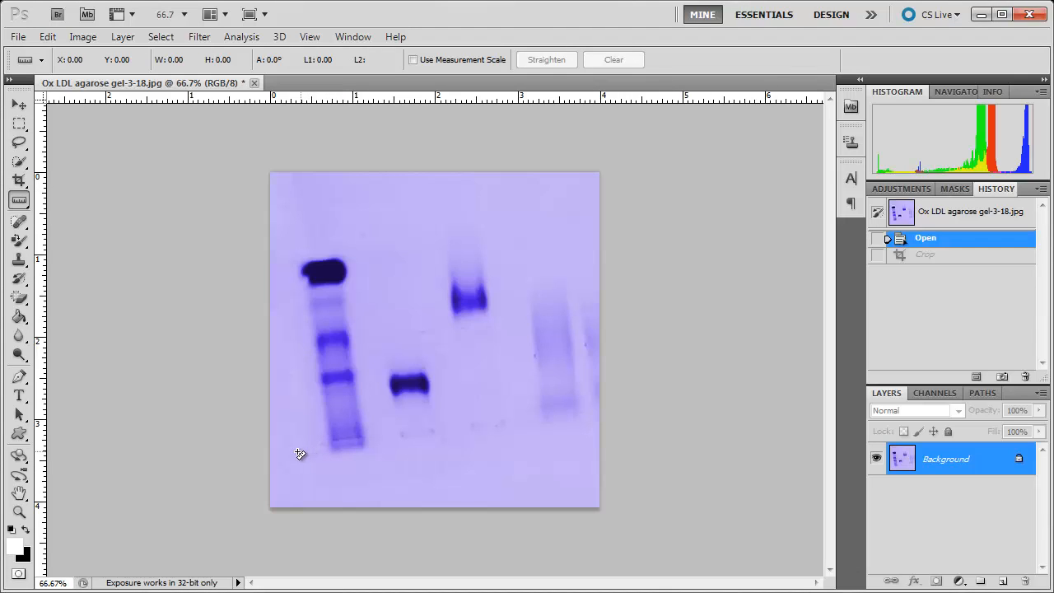
{"action": "left_click_drag", "start_coordinate": [300, 451], "coordinate": [597, 417]}
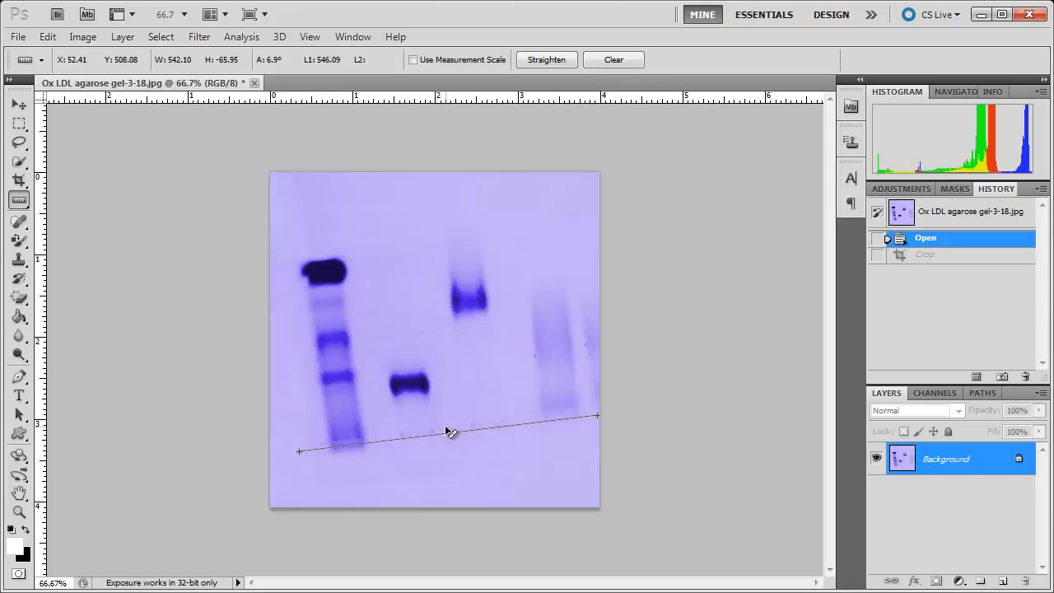
{"action": "left_click", "coordinate": [541, 61]}
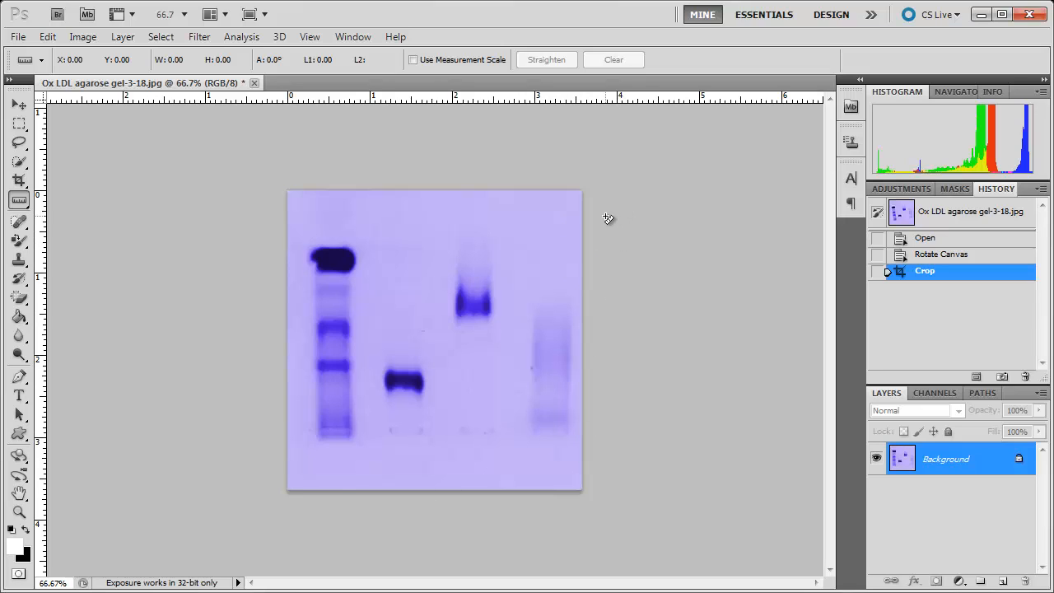
- Add the horizontal text label "Control" in white 10 pt Arial below the first gel lane
{"action": "left_click", "coordinate": [25, 398]}
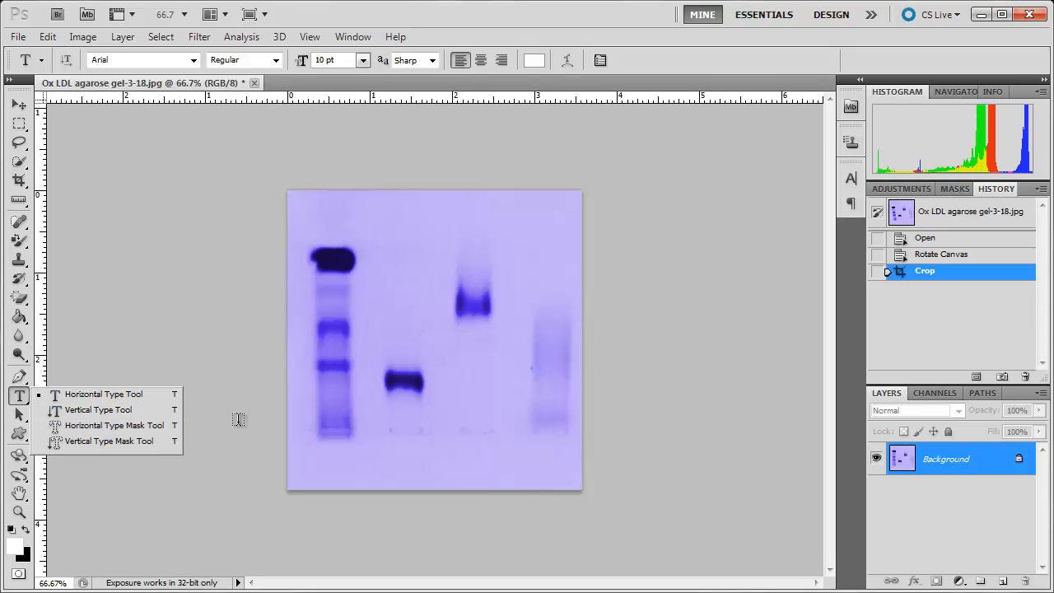
{"action": "left_click", "coordinate": [122, 397]}
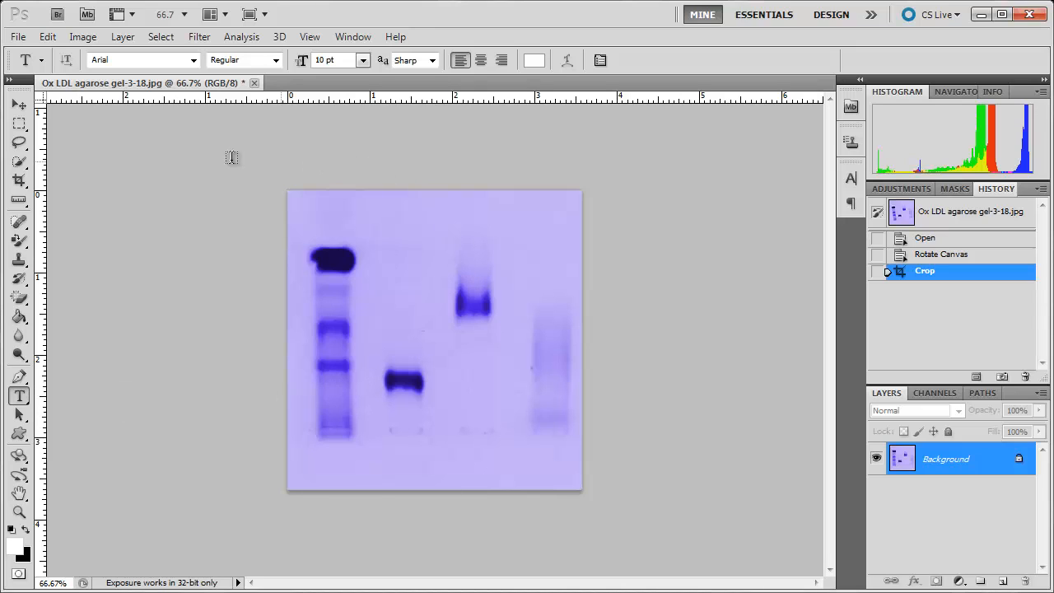
{"action": "left_click", "coordinate": [194, 61]}
{"action": "left_click", "coordinate": [194, 63]}
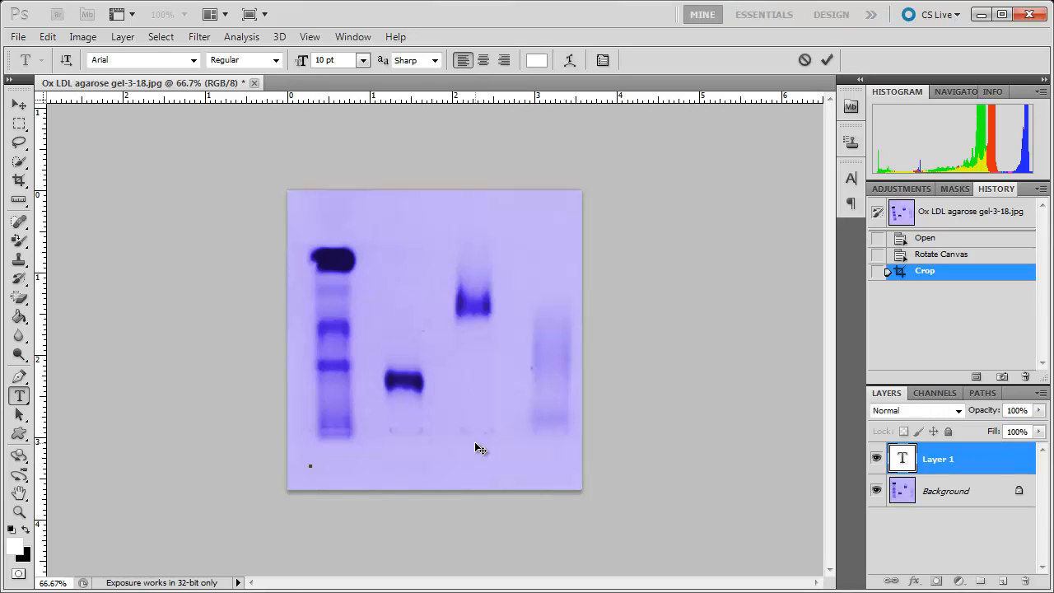
{"action": "type", "text": "Control"}
{"action": "left_click", "coordinate": [826, 60]}
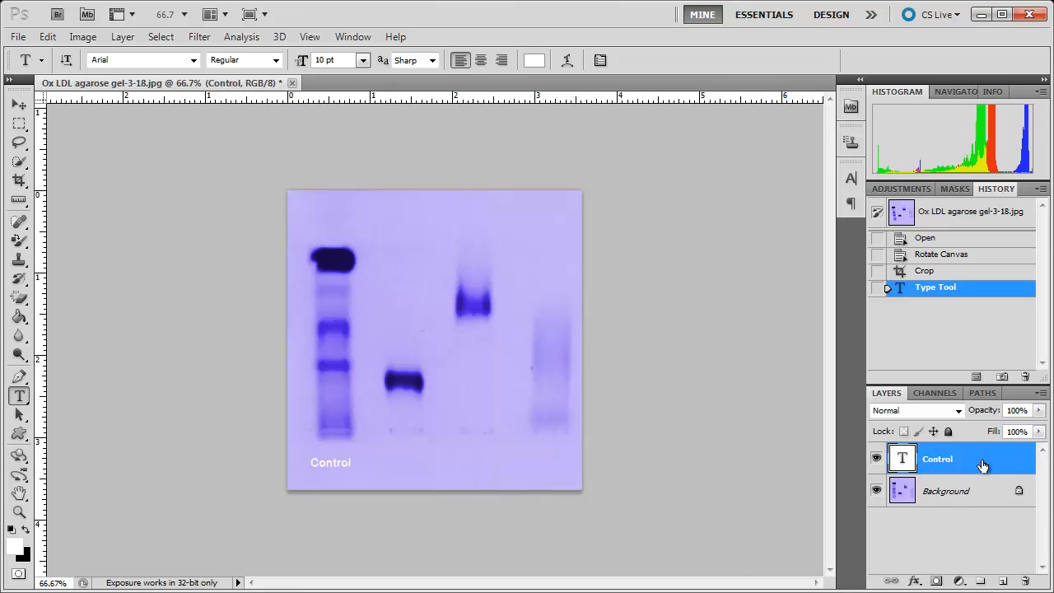
- Duplicate the "Control" text layer, change the copy's text to "LDL" and place it below the second lane
{"action": "left_click_drag", "start_coordinate": [982, 466], "coordinate": [1004, 583]}
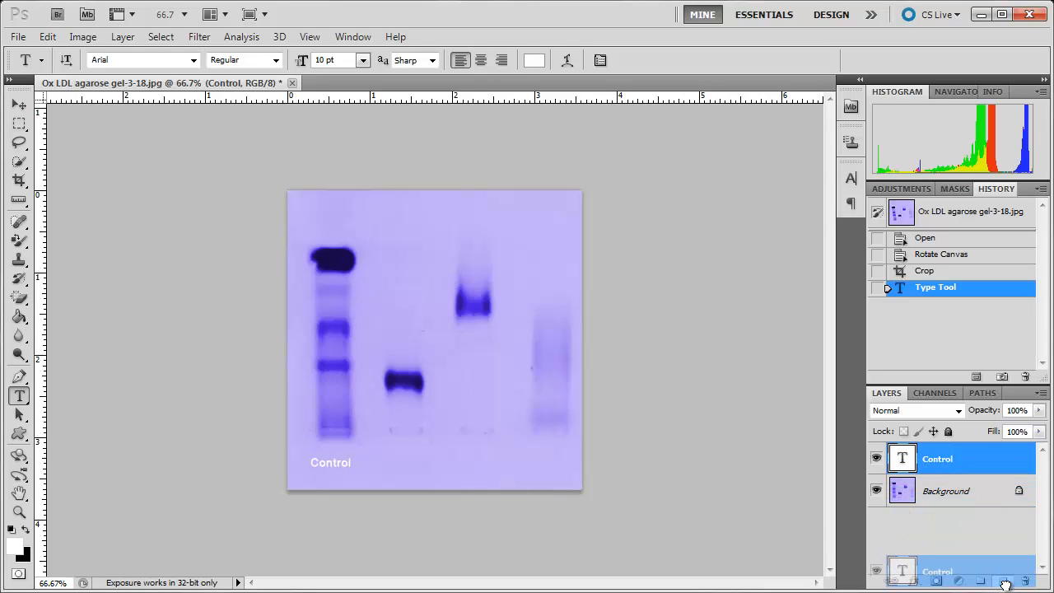
{"action": "left_click_drag", "start_coordinate": [1005, 583], "coordinate": [1005, 583]}
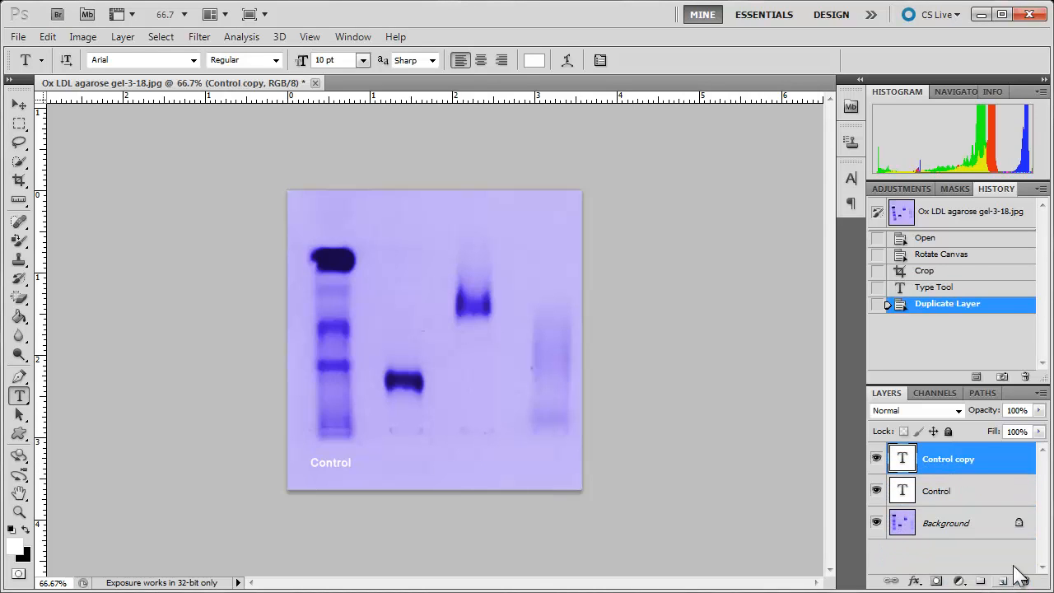
{"action": "double_click", "coordinate": [901, 459]}
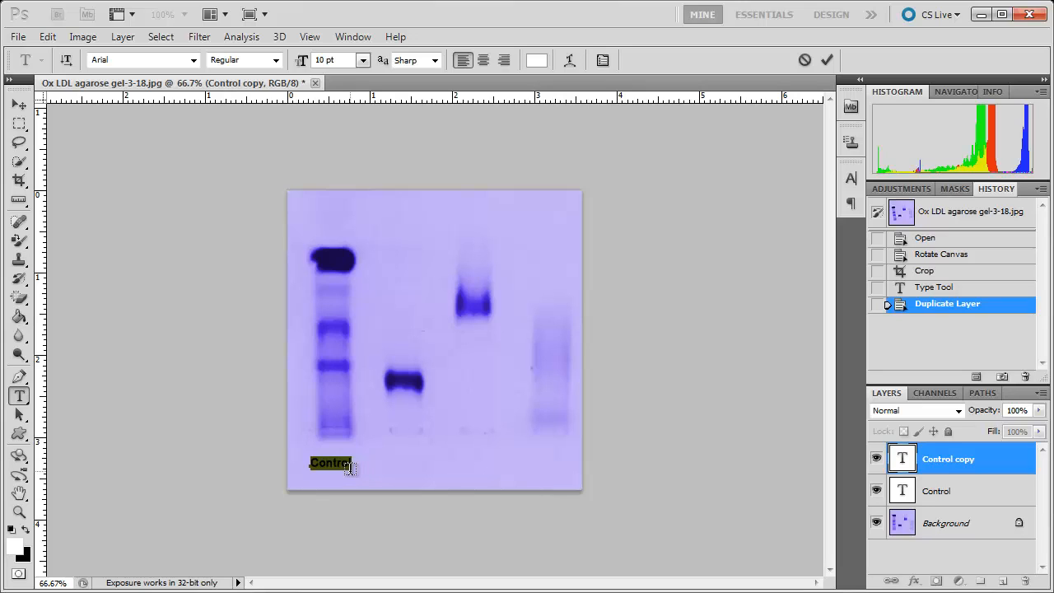
{"action": "type", "text": "LDL"}
{"action": "left_click_drag", "start_coordinate": [364, 482], "coordinate": [443, 477]}
{"action": "left_click", "coordinate": [828, 59]}
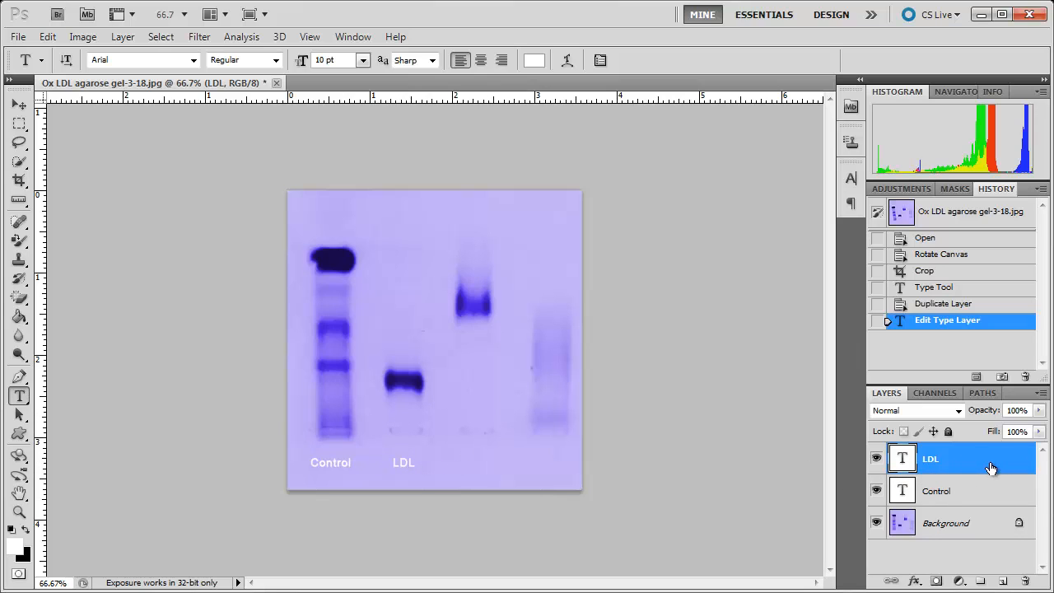
- Duplicate the "LDL" text layer, change the copy's text to "oxLDL" and place it below the third lane
{"action": "left_click_drag", "start_coordinate": [990, 468], "coordinate": [1002, 581]}
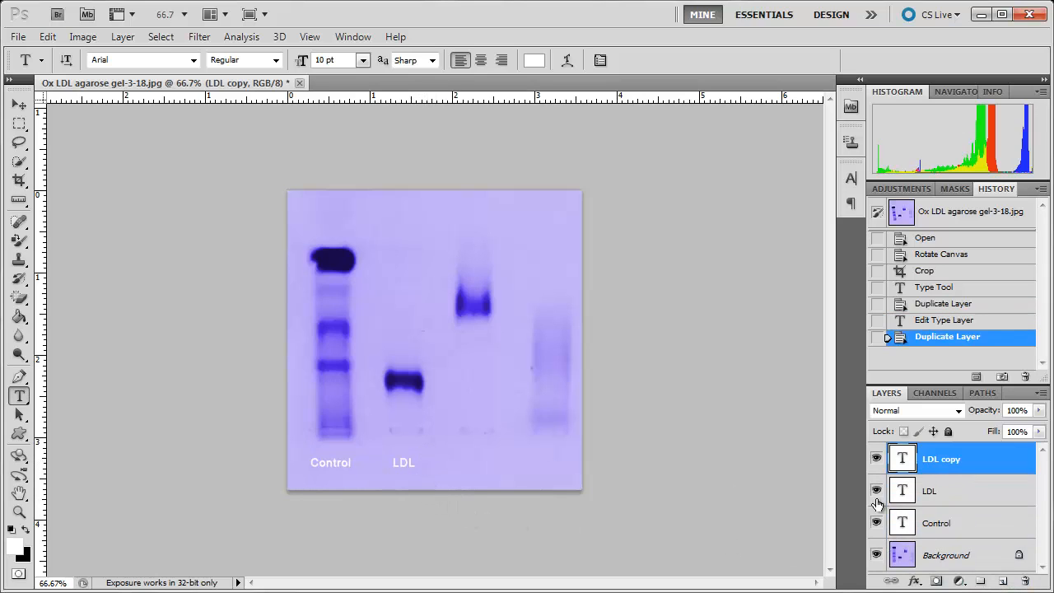
{"action": "double_click", "coordinate": [901, 459]}
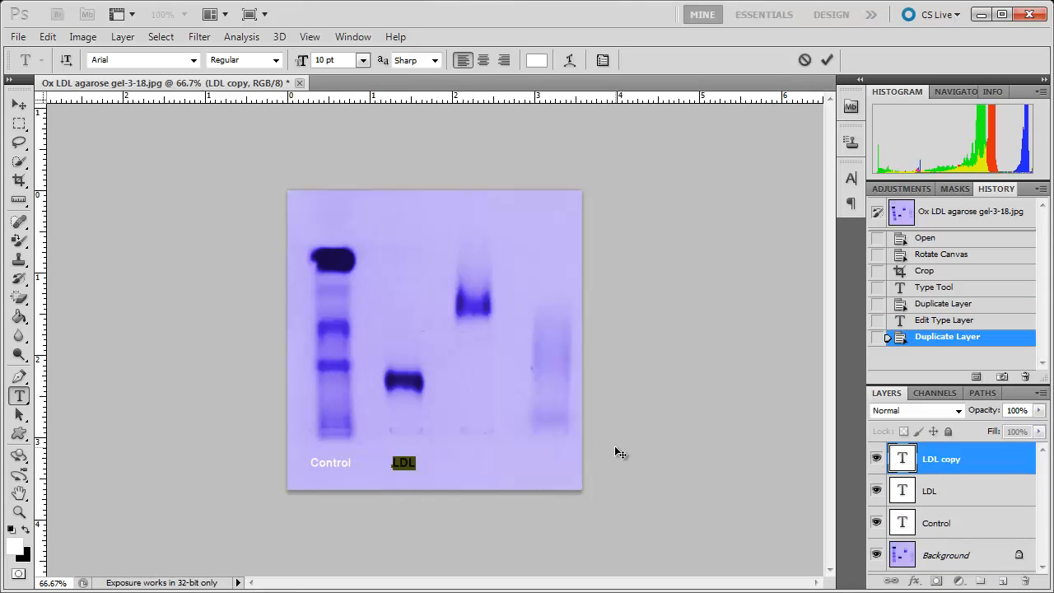
{"action": "type", "text": "ac"}
{"action": "left_click_drag", "start_coordinate": [534, 462], "coordinate": [544, 470]}
{"action": "left_click", "coordinate": [826, 60]}
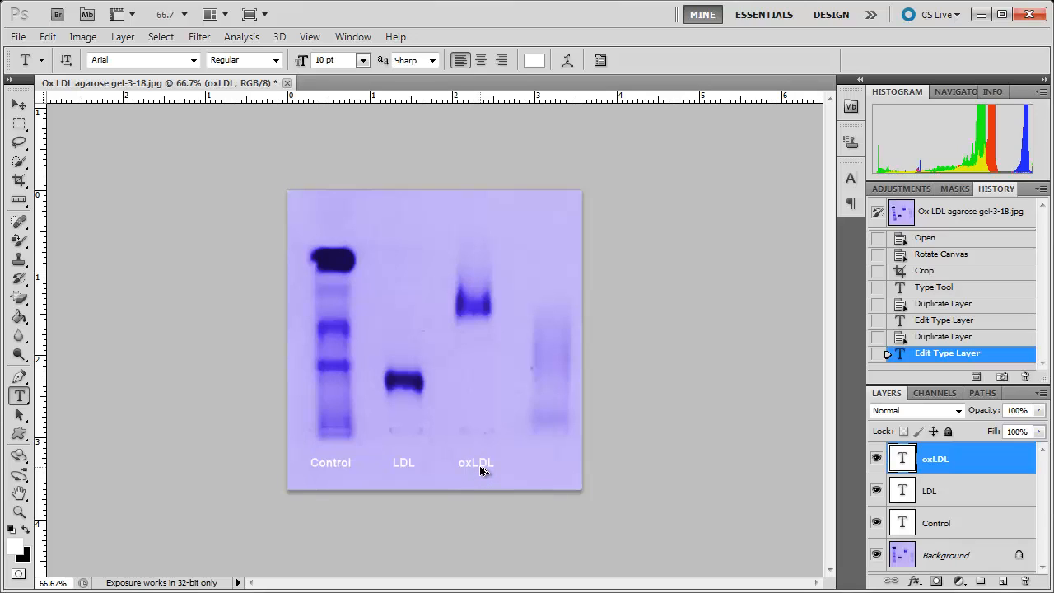
- Copy the "oxLDL" label to below the fourth lane and change the copy's text to "HDL"
{"action": "left_click_drag", "start_coordinate": [482, 468], "coordinate": [550, 466]}
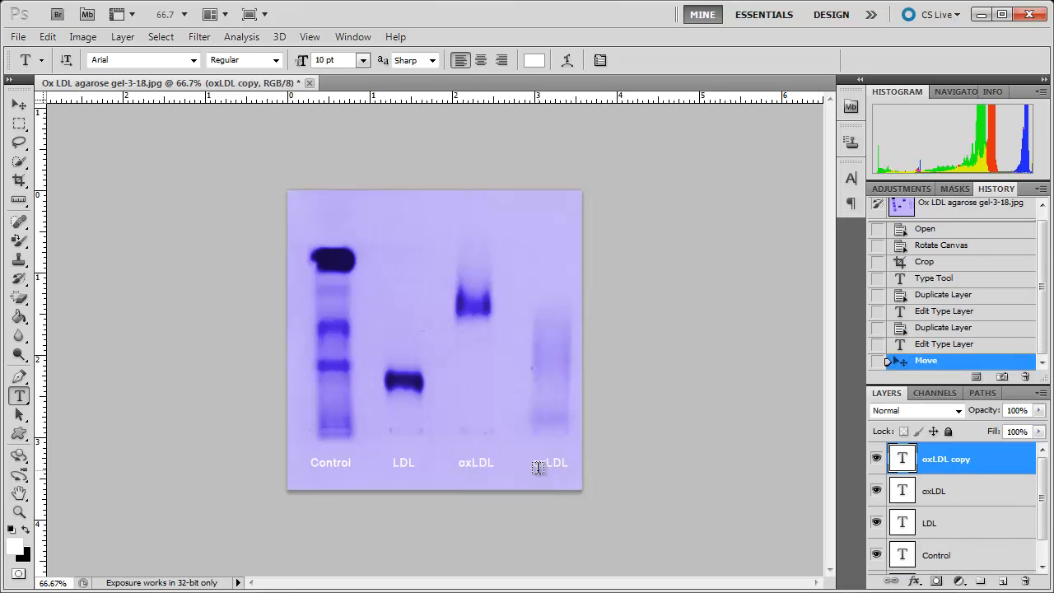
{"action": "left_click_drag", "start_coordinate": [533, 464], "coordinate": [570, 465]}
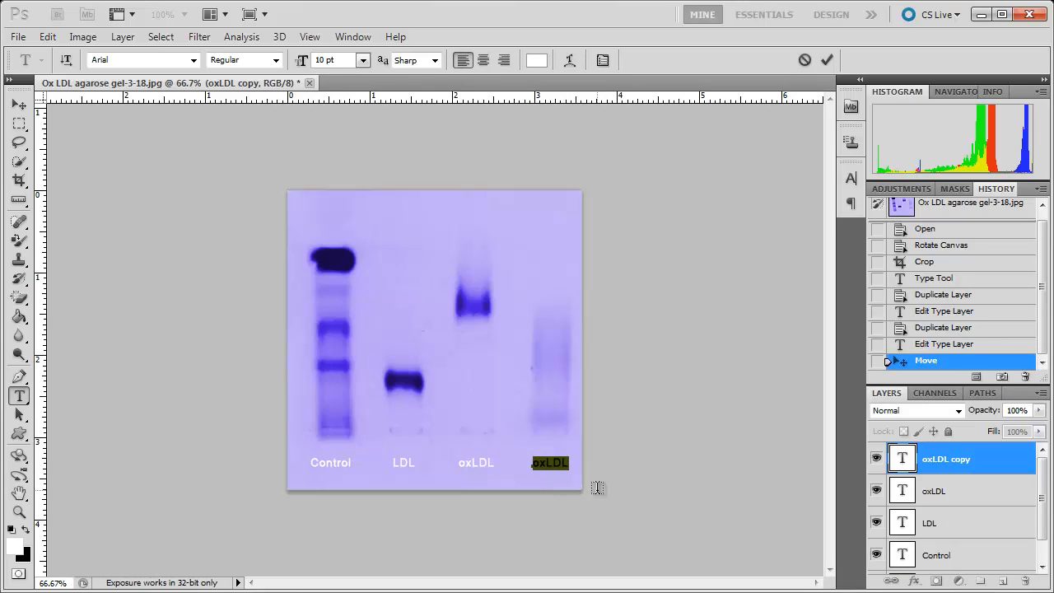
{"action": "type", "text": "HDL"}
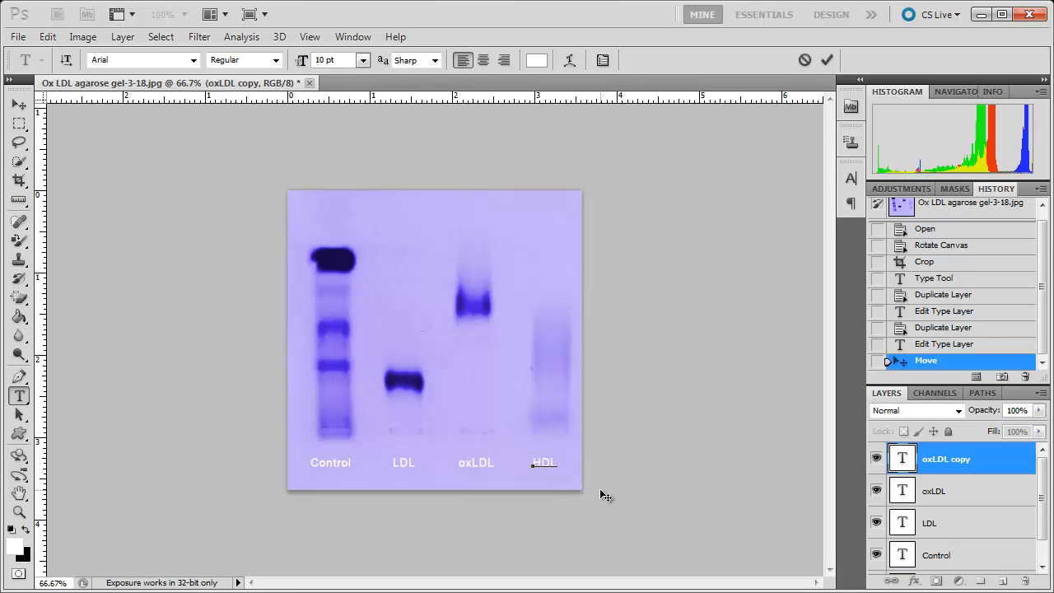
{"action": "left_click", "coordinate": [826, 60]}
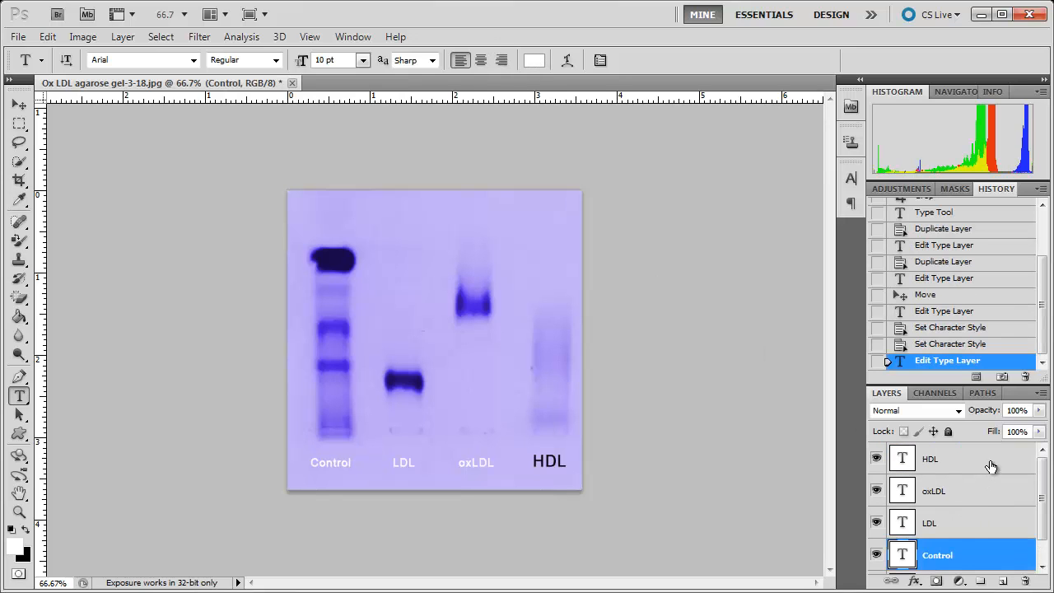
- Select the four lane label layers together and set their text color to black (000000)
{"action": "left_click", "coordinate": [990, 462], "text": "shift"}
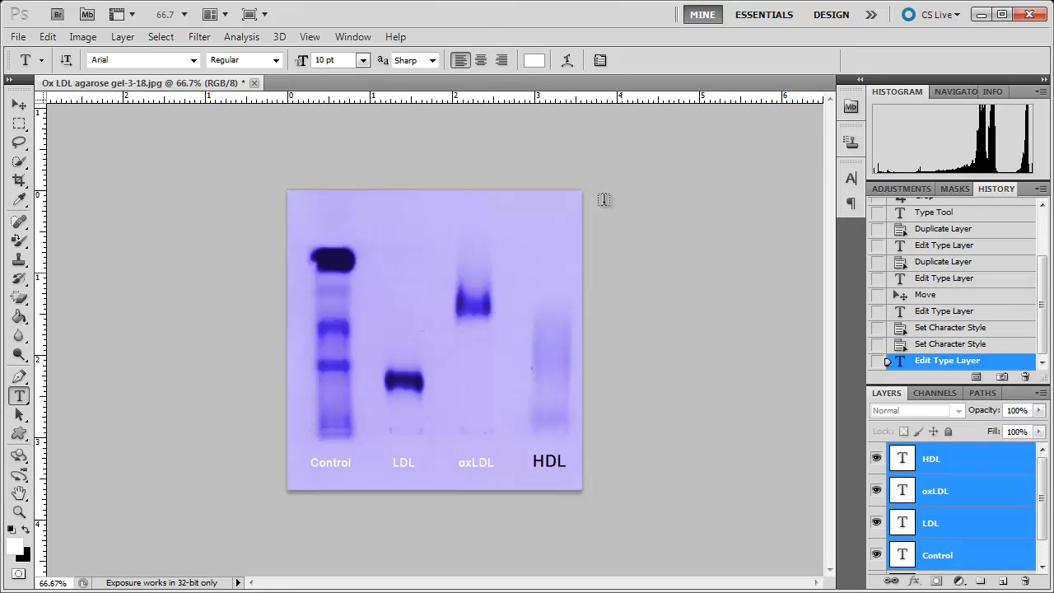
{"action": "left_click", "coordinate": [532, 61]}
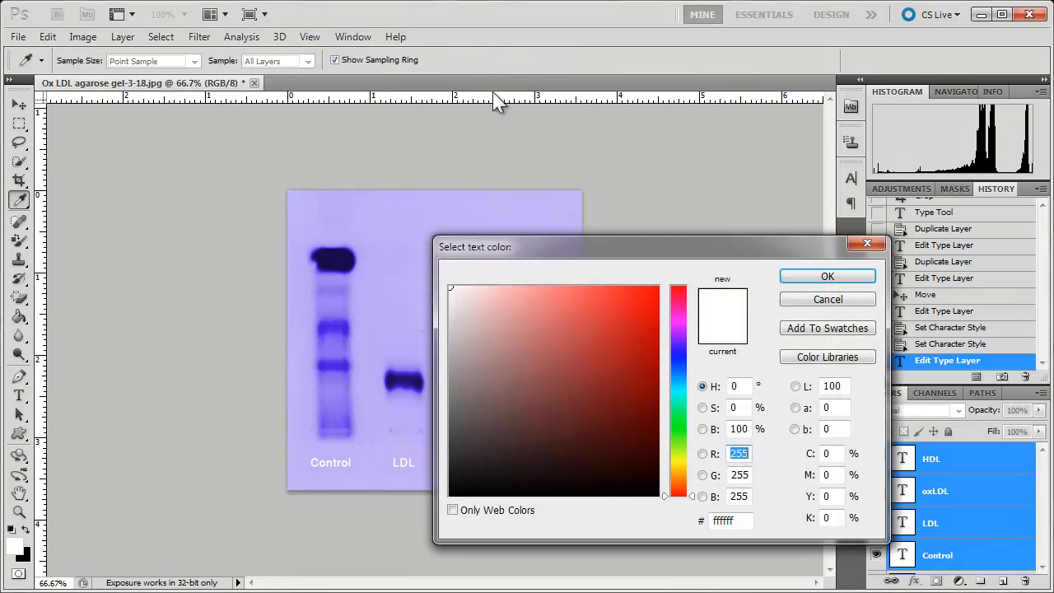
{"action": "left_click", "coordinate": [452, 493]}
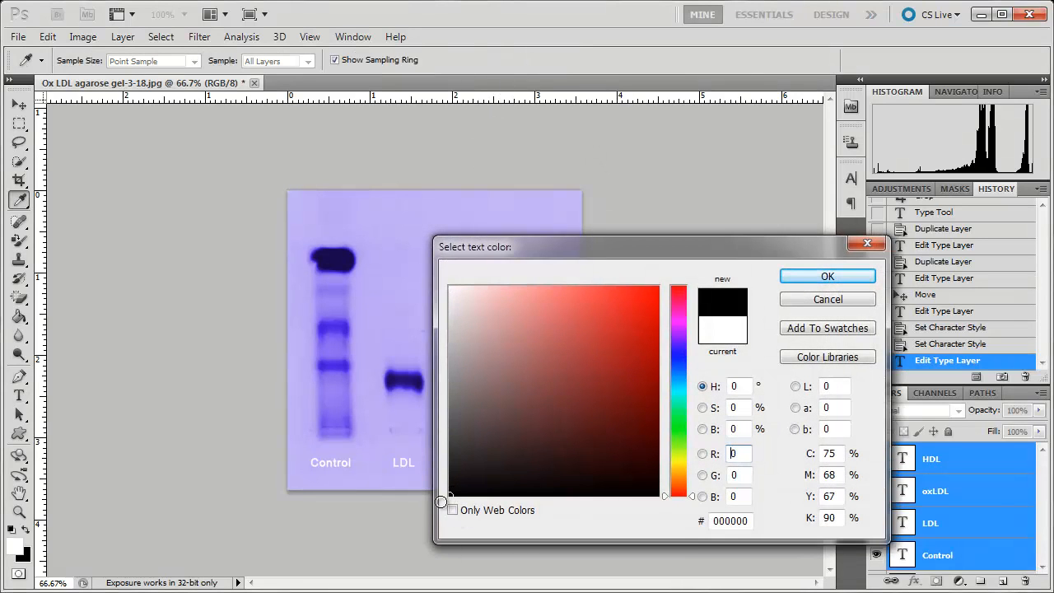
{"action": "left_click", "coordinate": [828, 277]}
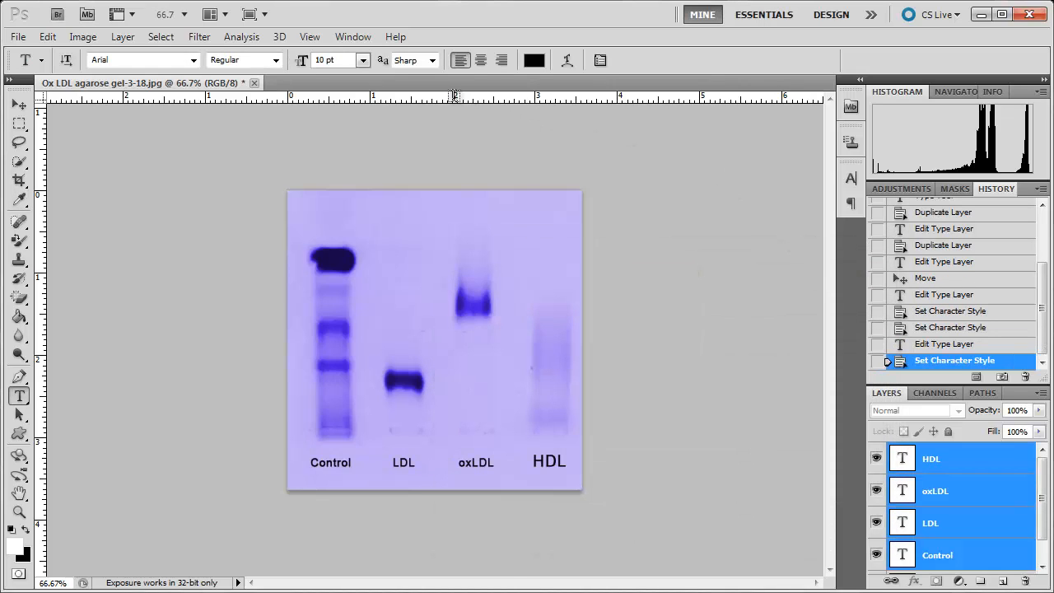
- Set the font size of all four selected lane label layers to 14 pt
{"action": "left_click", "coordinate": [363, 62]}
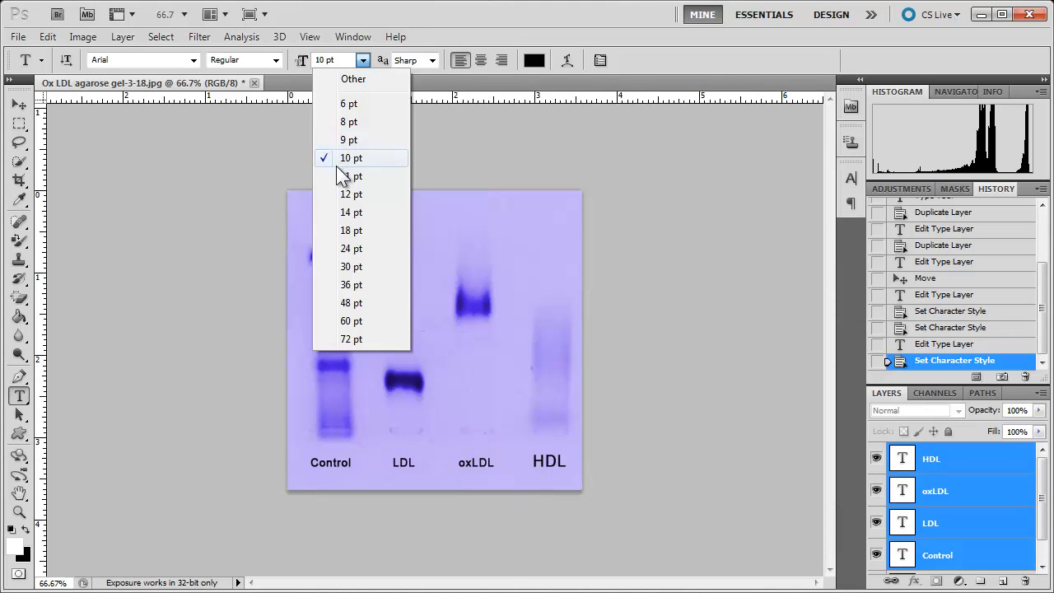
{"action": "left_click", "coordinate": [349, 211]}
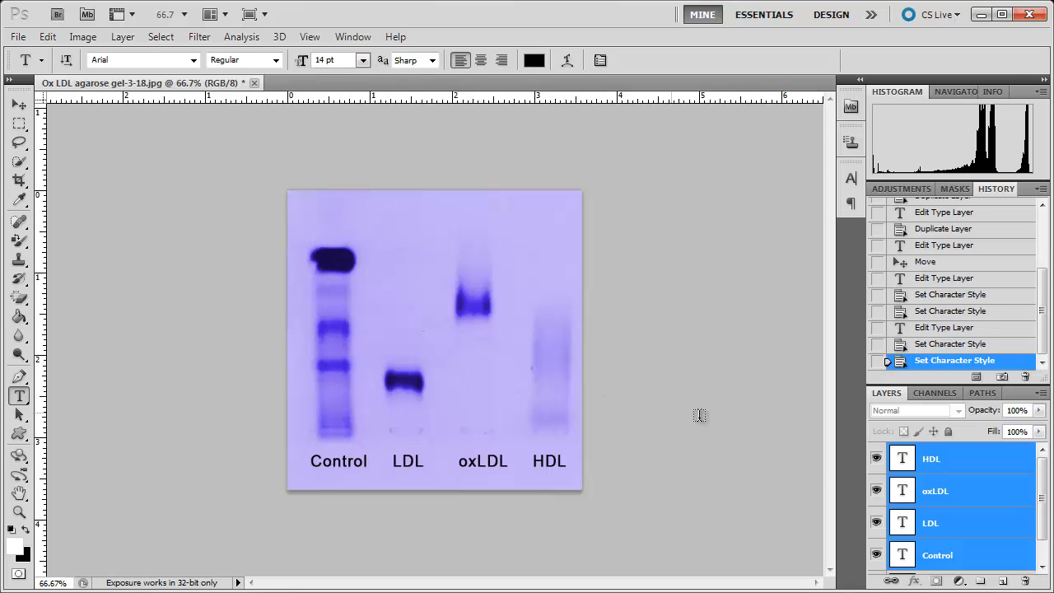
- Select the continuous range of text layers from HDL through Control
{"action": "left_click", "coordinate": [999, 464]}
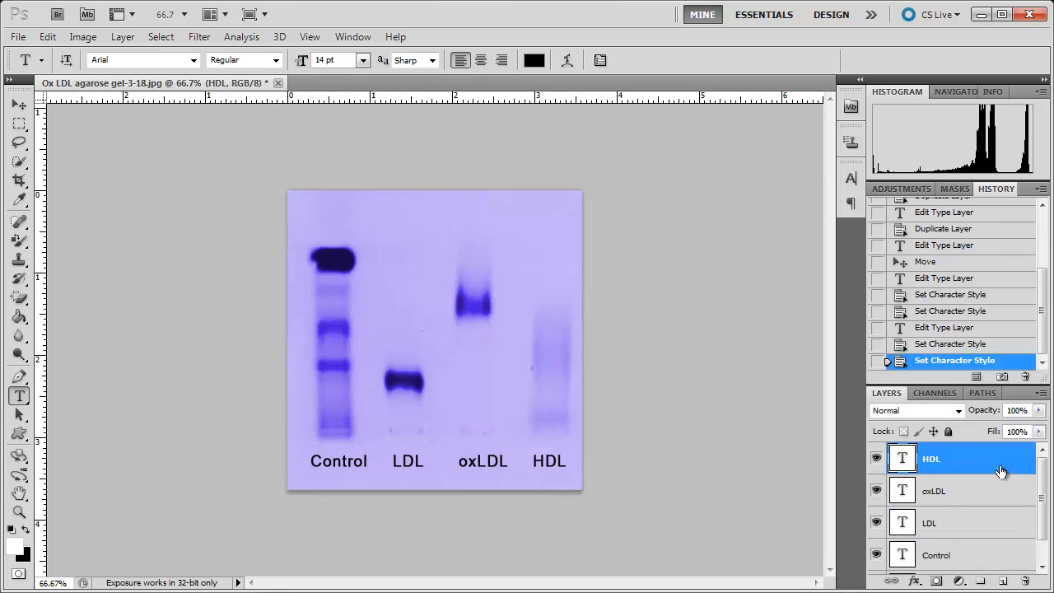
{"action": "left_click", "coordinate": [999, 552], "text": "shift"}
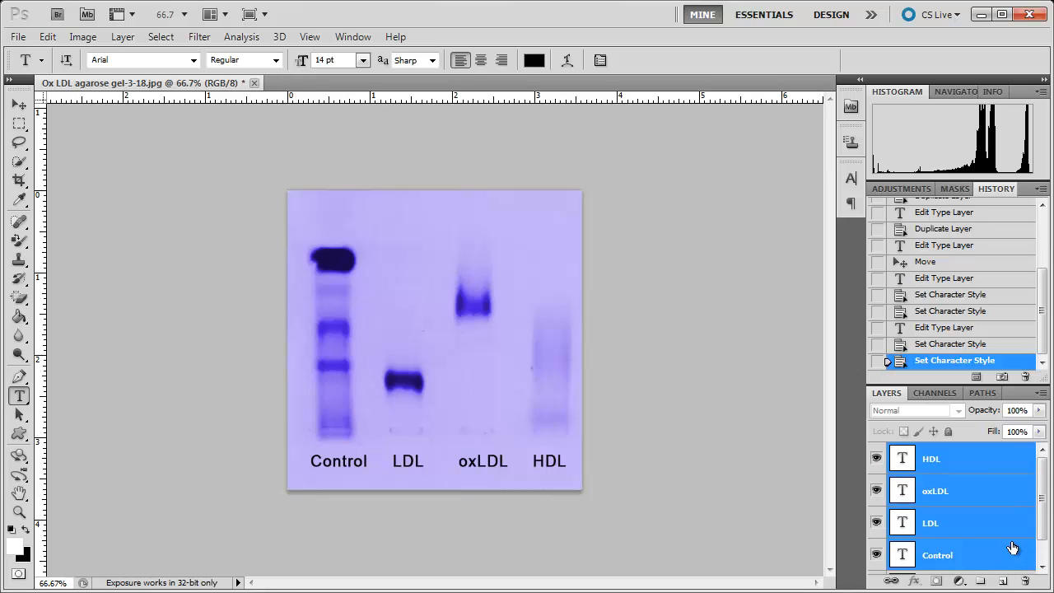
- Select the Background layer, individually add the LDL and oxLDL layers to the selection, and remove both again
{"action": "left_click_drag", "start_coordinate": [1046, 507], "coordinate": [1048, 543]}
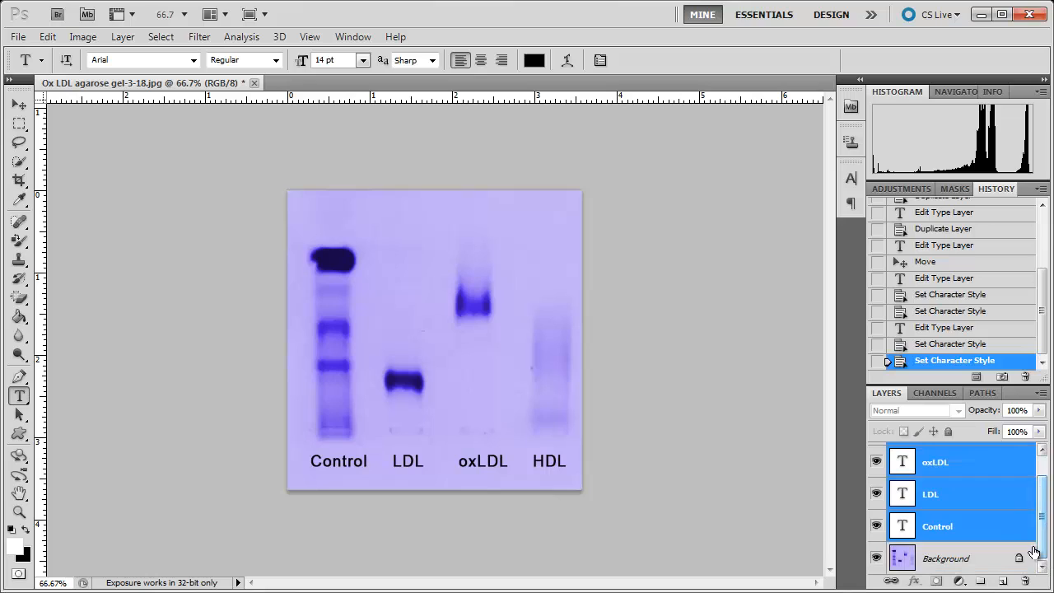
{"action": "left_click", "coordinate": [986, 559]}
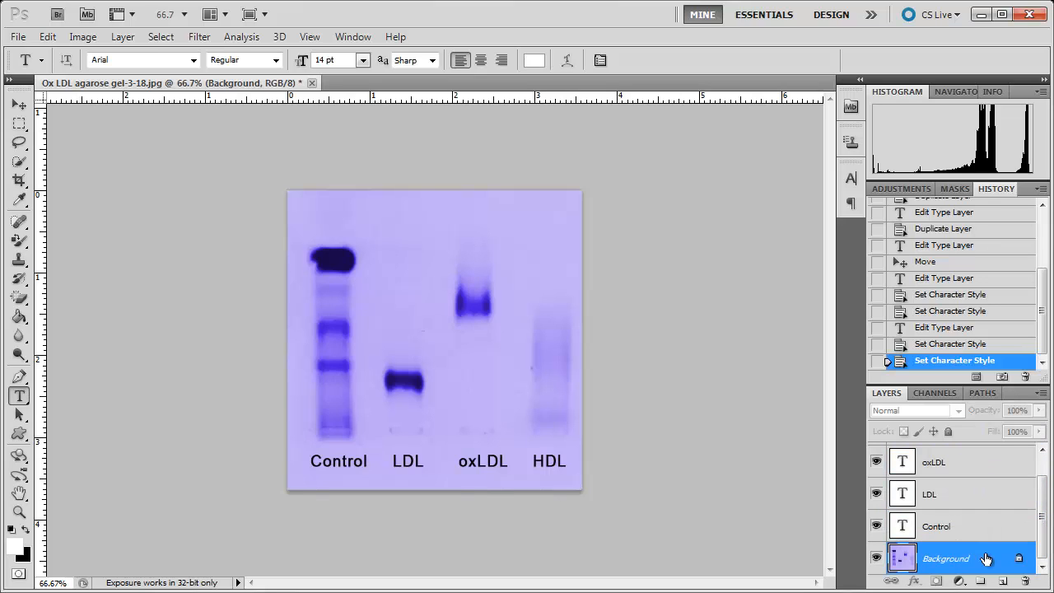
{"action": "left_click", "coordinate": [983, 502], "text": "ctrl"}
{"action": "left_click", "coordinate": [993, 464], "text": "ctrl"}
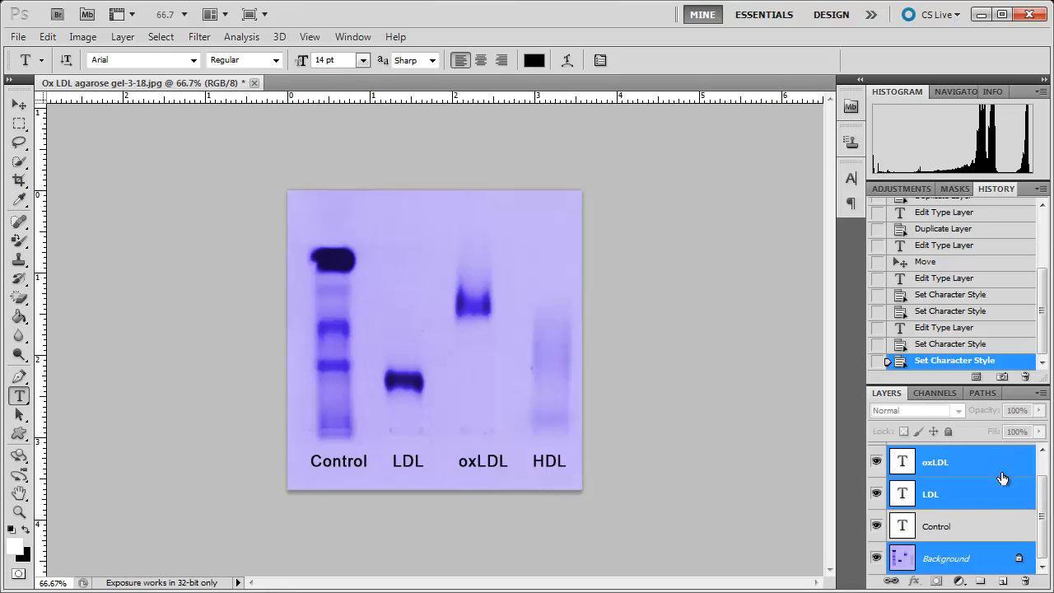
{"action": "left_click", "coordinate": [989, 495], "text": "ctrl"}
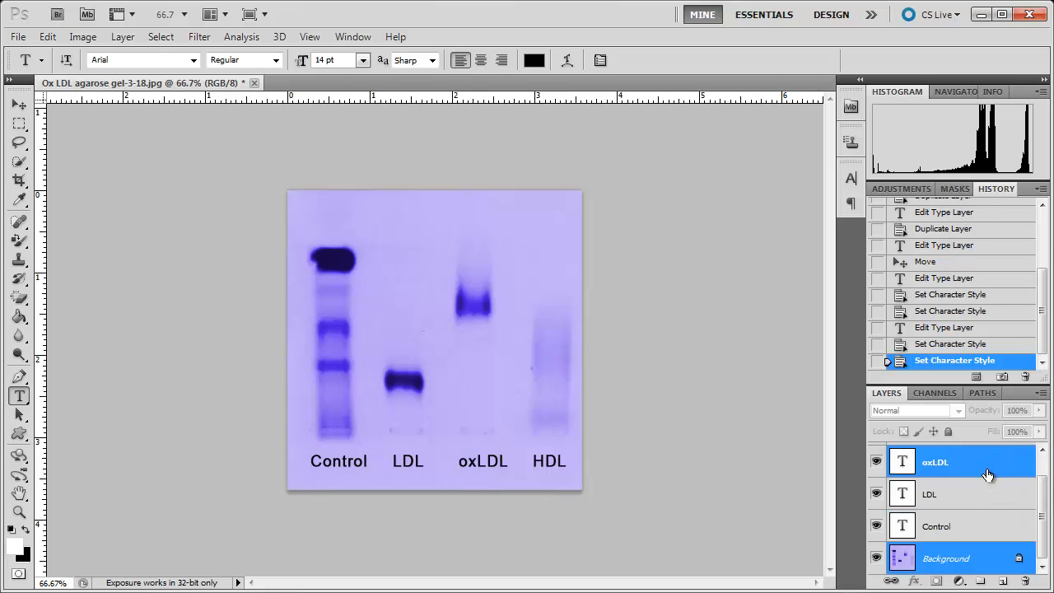
{"action": "left_click", "coordinate": [986, 467], "text": "ctrl"}
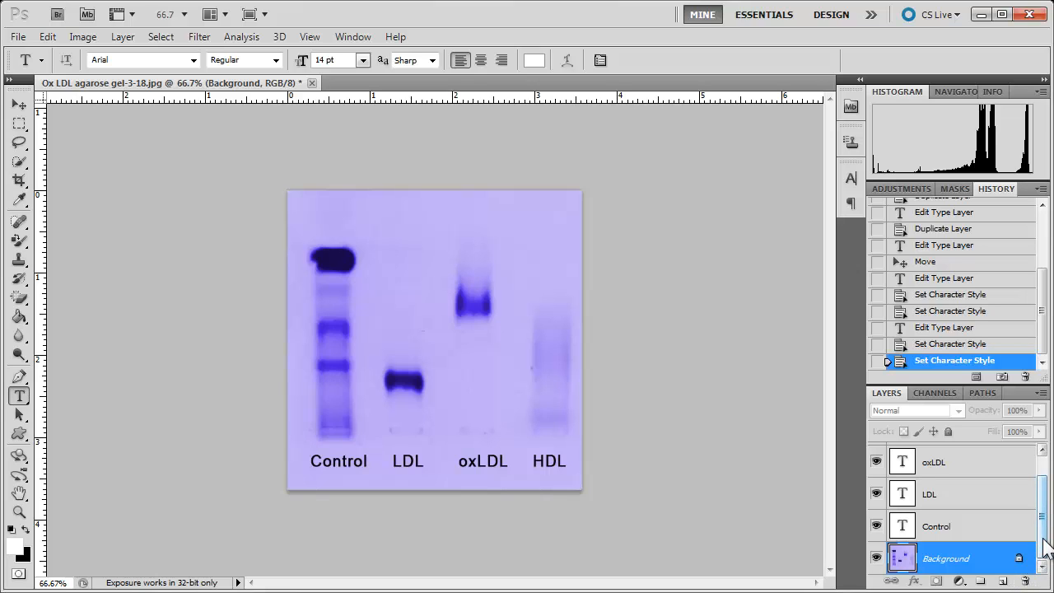
- Duplicate the Background layer so that the original gel image is preserved beneath the copy
{"action": "left_click_drag", "start_coordinate": [1044, 539], "coordinate": [1006, 580]}
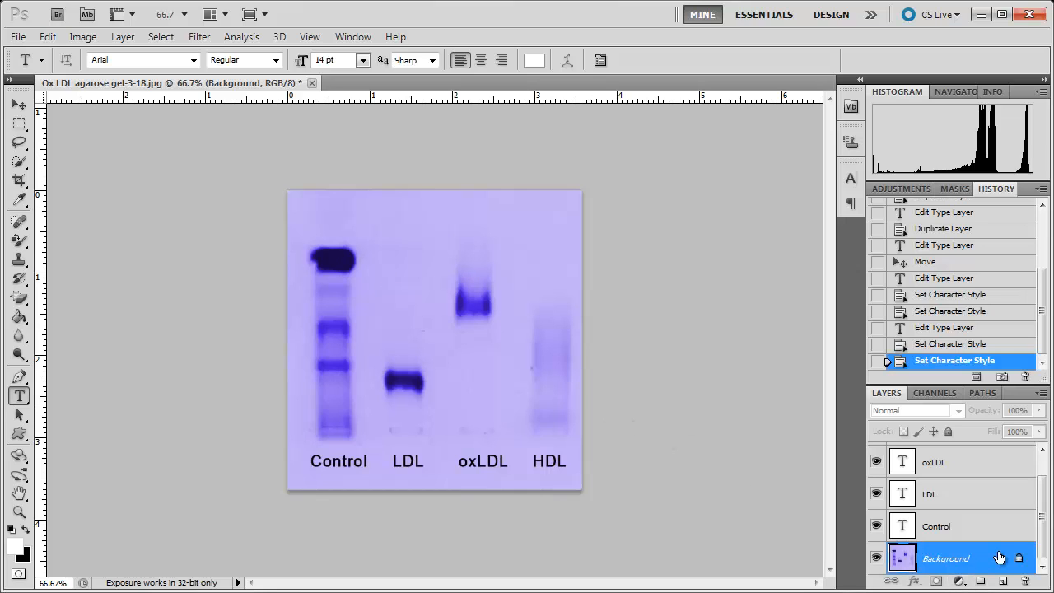
{"action": "left_click_drag", "start_coordinate": [998, 560], "coordinate": [1003, 581]}
{"action": "scroll", "coordinate": [1028, 566], "scroll_direction": "down", "scroll_amount": 1}
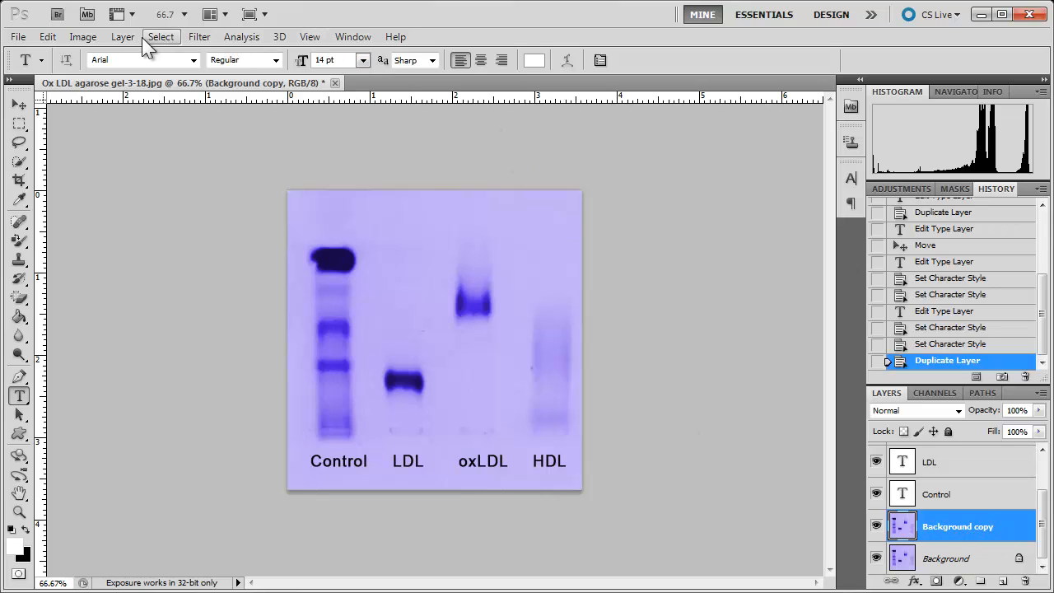
- Preview a Brightness/Contrast adjustment with brightness 44 and contrast -11 on the Background copy without applying it
{"action": "left_click", "coordinate": [83, 37]}
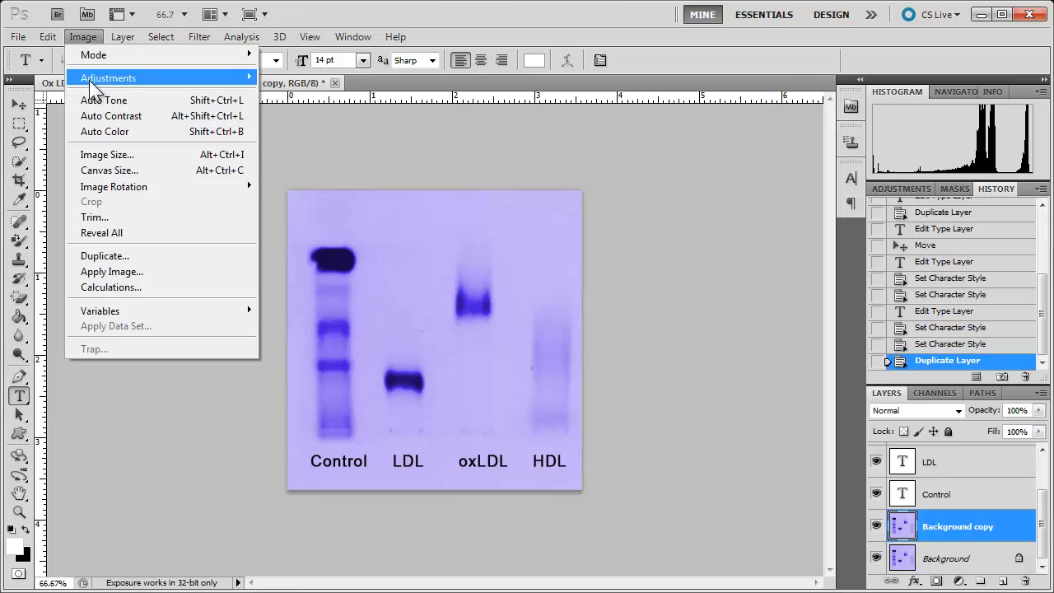
{"action": "mouse_move", "coordinate": [158, 77]}
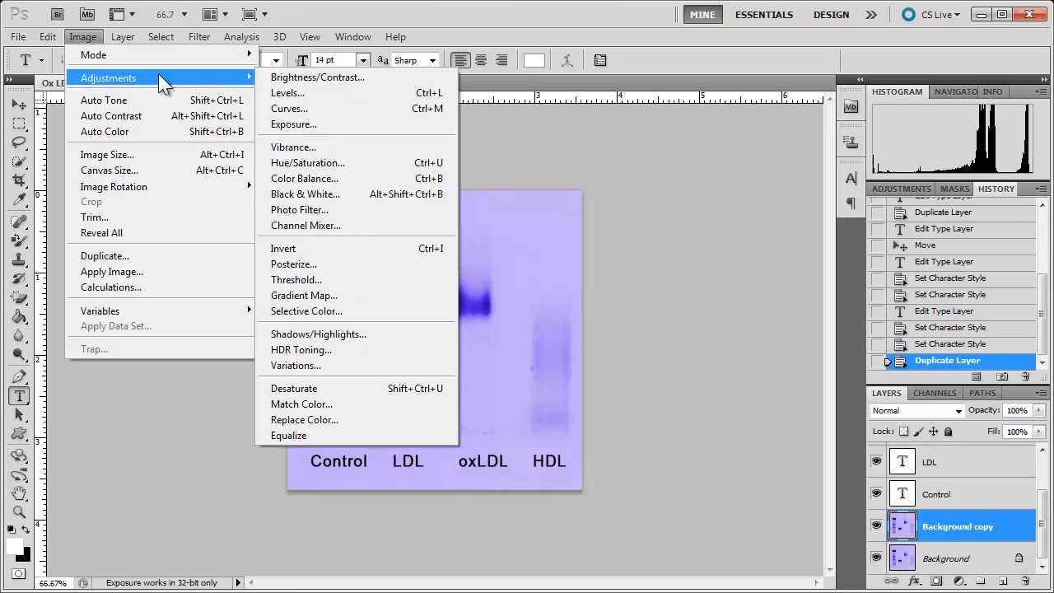
{"action": "left_click", "coordinate": [311, 72]}
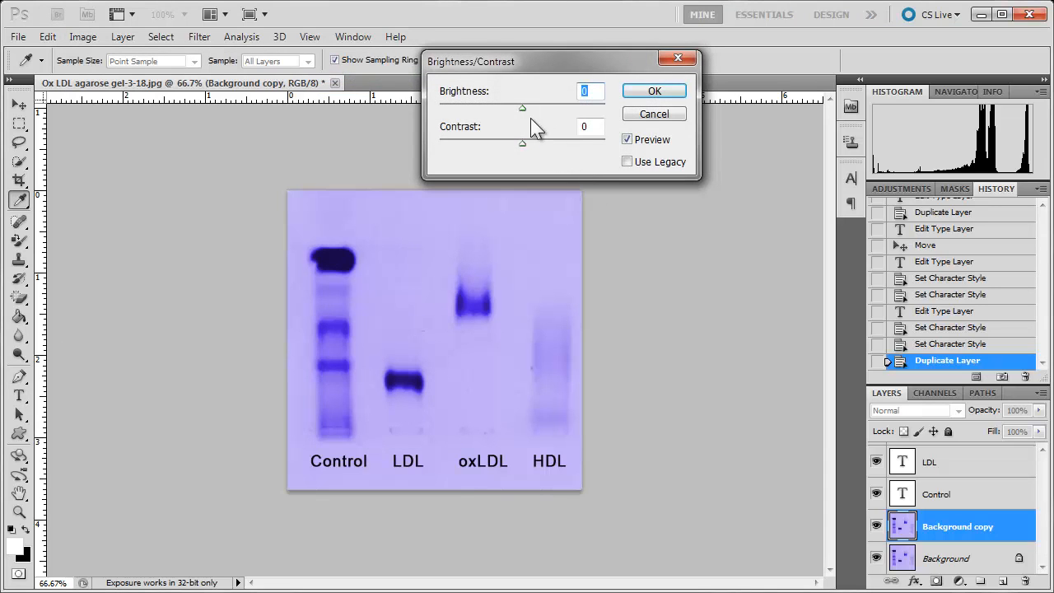
{"action": "mouse_move", "coordinate": [522, 107]}
{"action": "left_mouse_down"}
{"action": "mouse_move", "coordinate": [551, 102]}
{"action": "mouse_move", "coordinate": [536, 102]}
{"action": "left_mouse_up"}
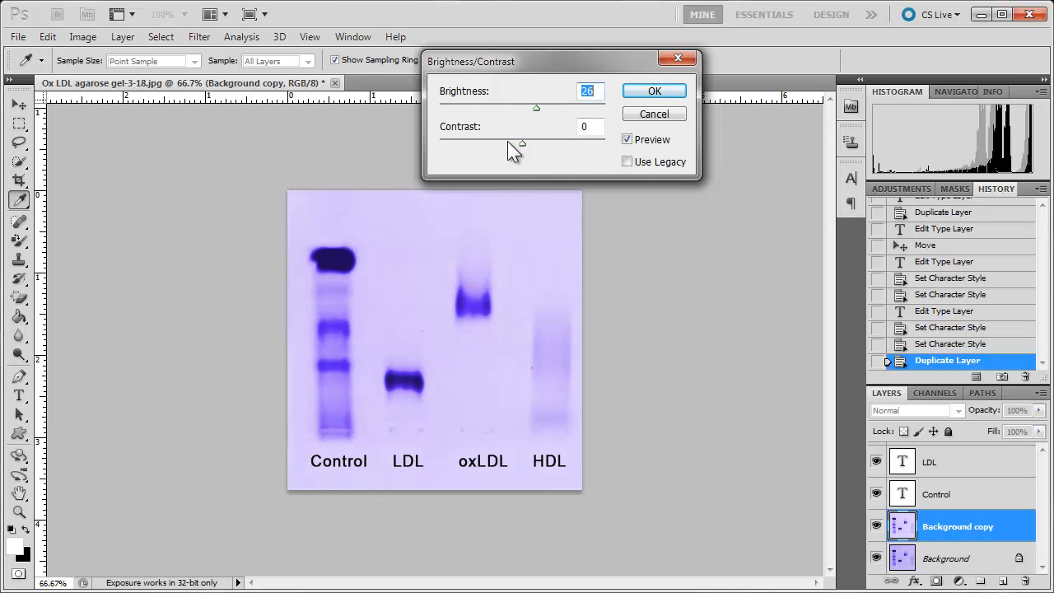
{"action": "left_click_drag", "start_coordinate": [522, 146], "coordinate": [503, 149]}
{"action": "mouse_move", "coordinate": [538, 110]}
{"action": "left_mouse_down"}
{"action": "mouse_move", "coordinate": [560, 111]}
{"action": "mouse_move", "coordinate": [546, 108]}
{"action": "left_mouse_up"}
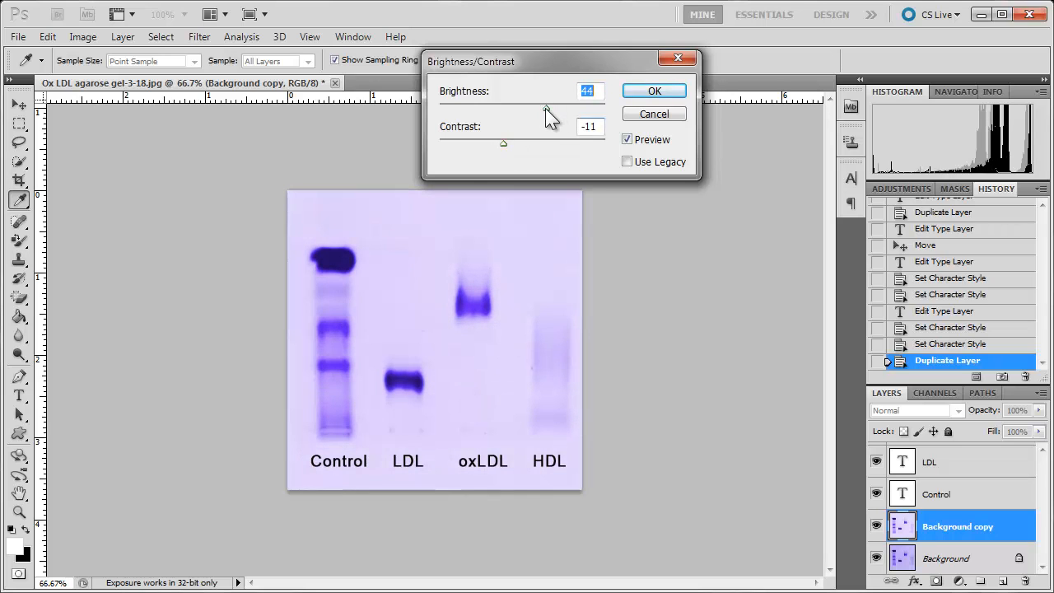
{"action": "left_click", "coordinate": [657, 114]}
- Apply Auto Contrast to the Background copy layer
{"action": "left_click", "coordinate": [119, 38]}
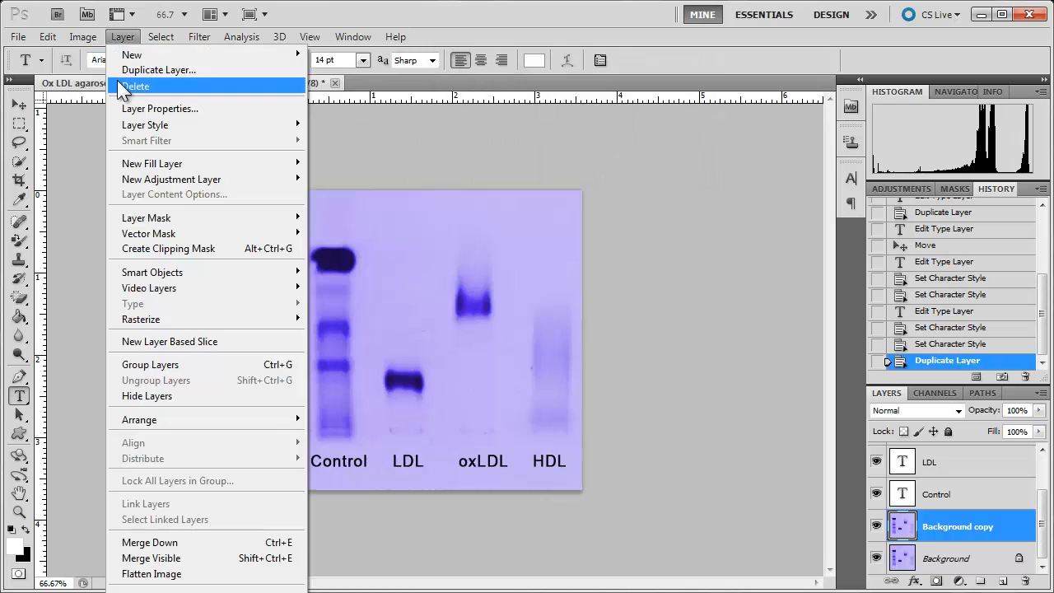
{"action": "mouse_move", "coordinate": [88, 38]}
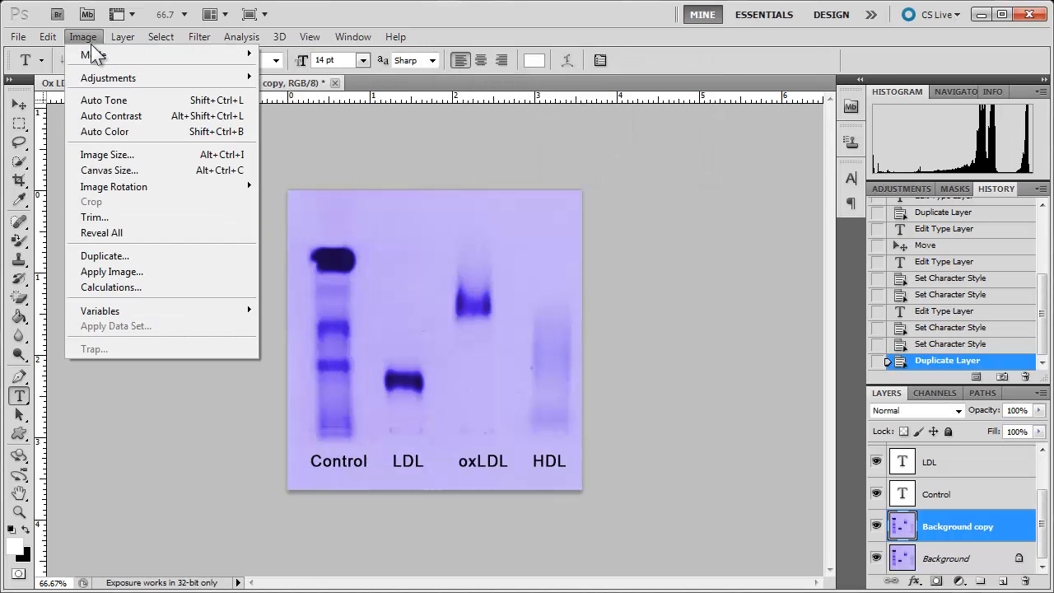
{"action": "left_click", "coordinate": [109, 117]}
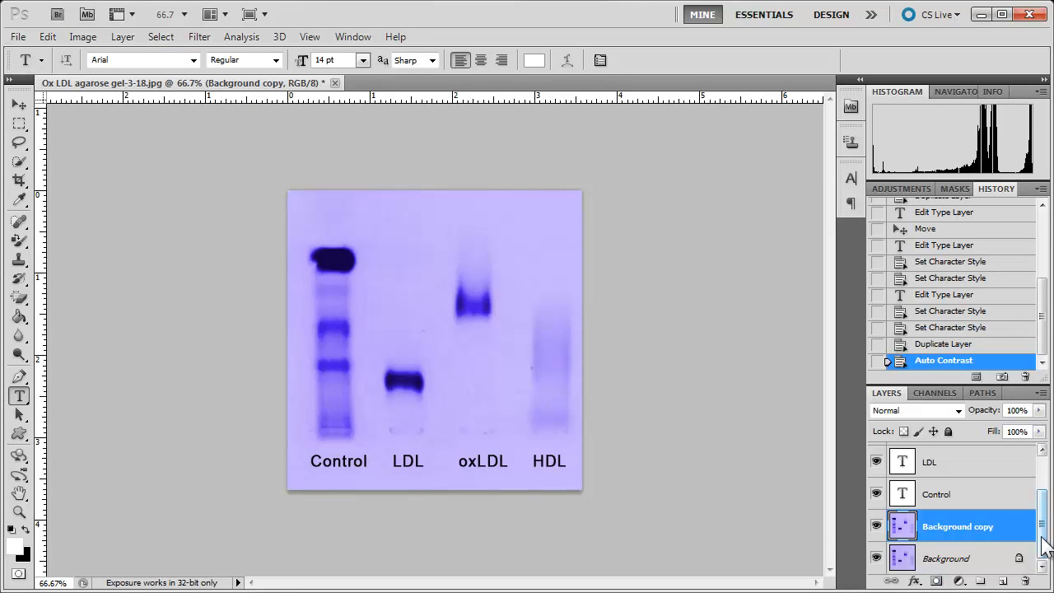
{"action": "scroll", "coordinate": [1044, 527], "scroll_direction": "up", "scroll_amount": 2}
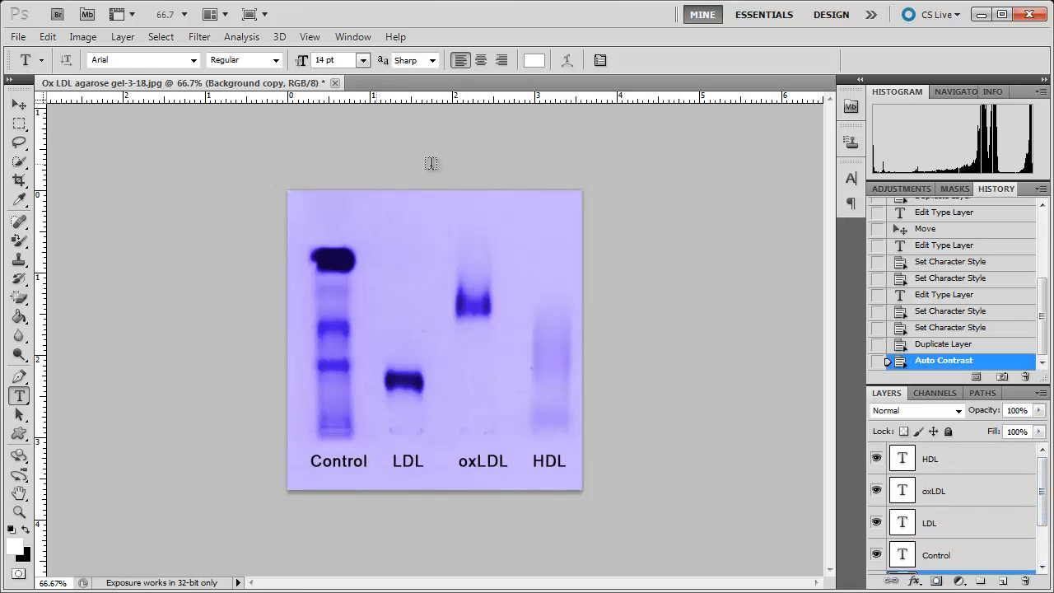
- Save the layered figure in the Examples folder as the Photoshop file "Ox LDL agarose gel-3-18.psd" with layers kept
{"action": "left_click", "coordinate": [18, 37]}
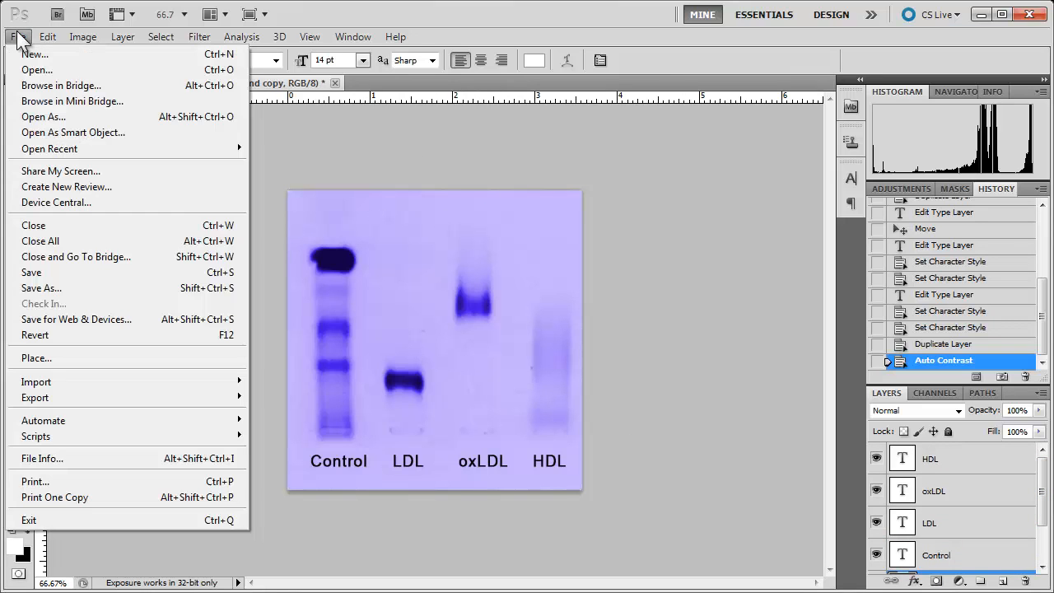
{"action": "left_click", "coordinate": [35, 284]}
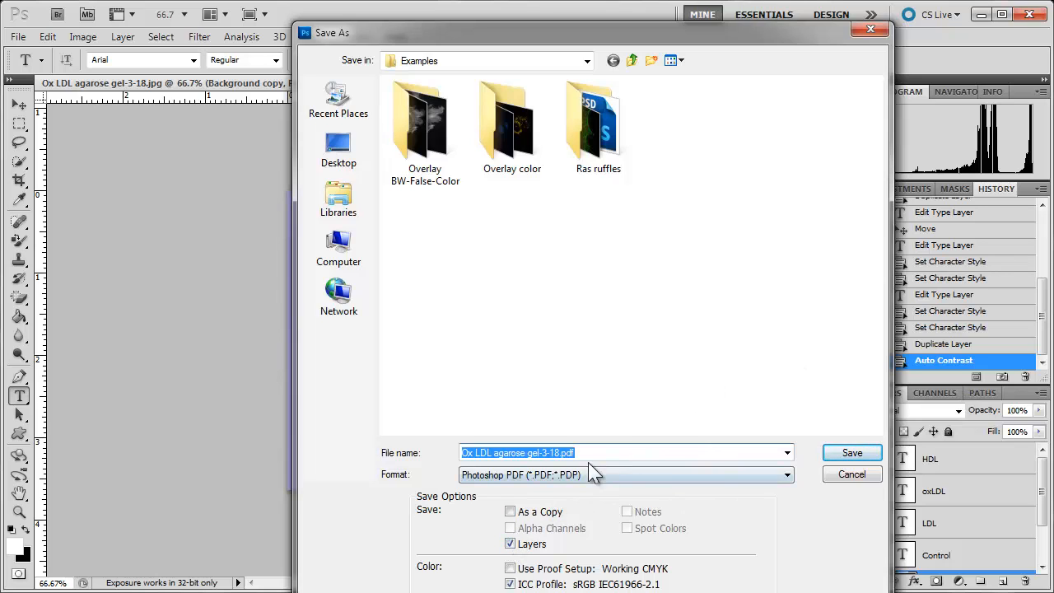
{"action": "left_click", "coordinate": [786, 476]}
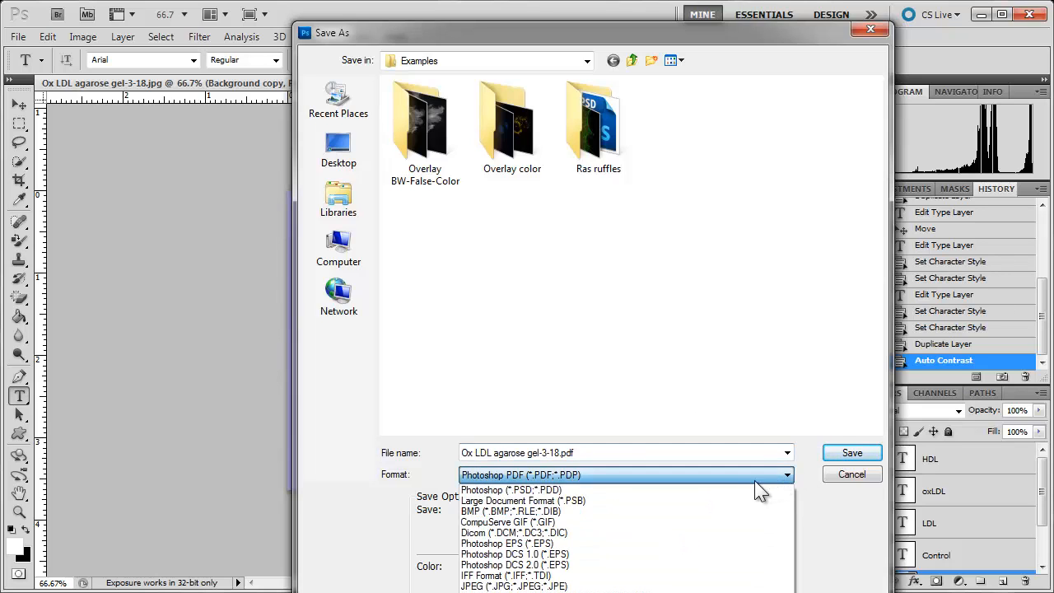
{"action": "left_click", "coordinate": [730, 490]}
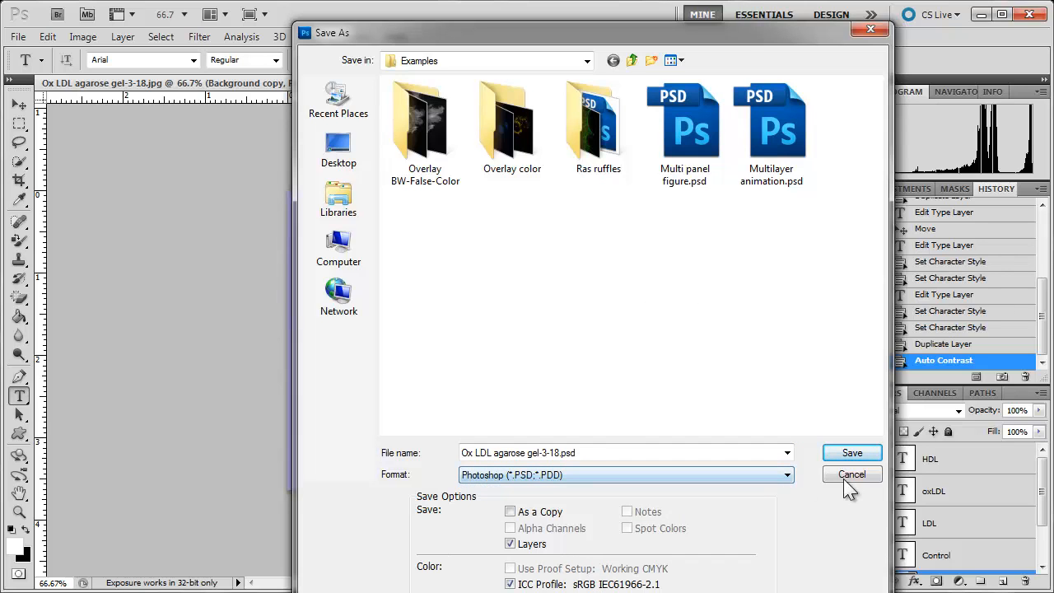
{"action": "left_click", "coordinate": [874, 455]}
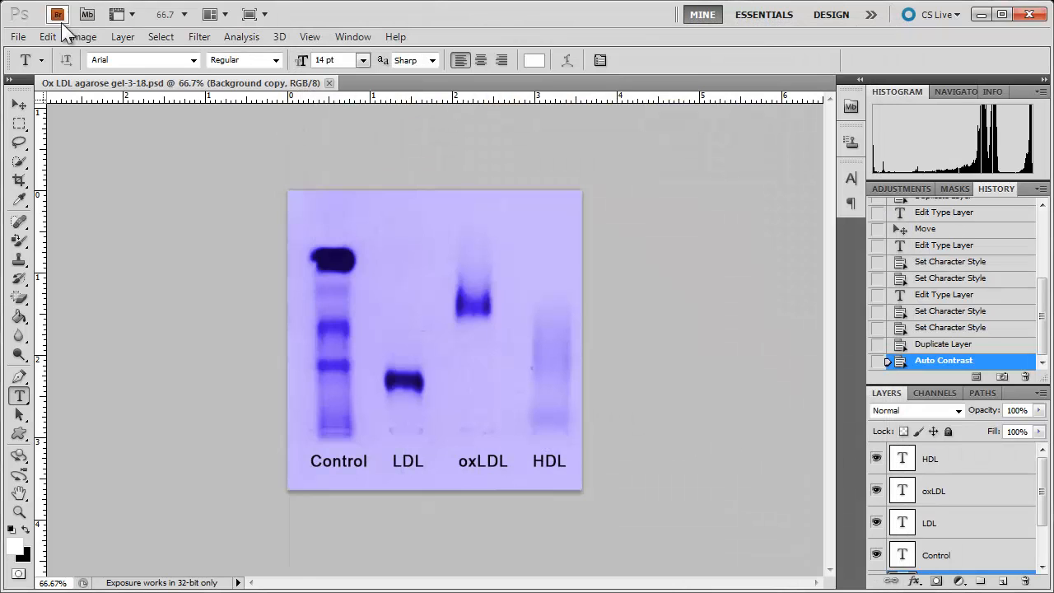
- Save a JPEG copy in the Examples folder as "Ox LDL agarose gel-3-13.jpg", adjusting the JPEG quality with the Baseline ("Standard") format option
{"action": "left_click", "coordinate": [18, 37]}
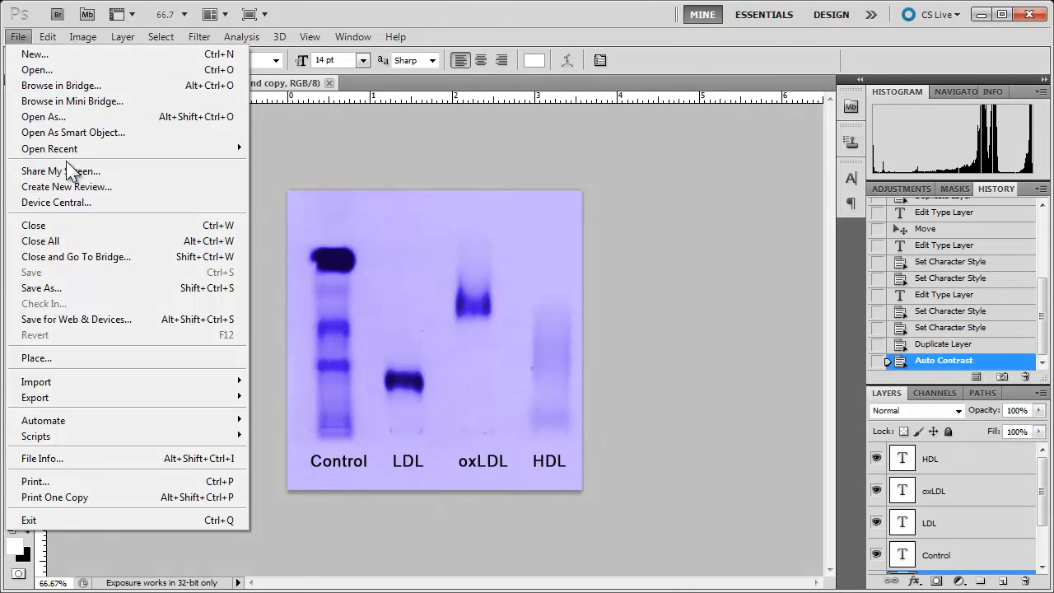
{"action": "mouse_move", "coordinate": [74, 152]}
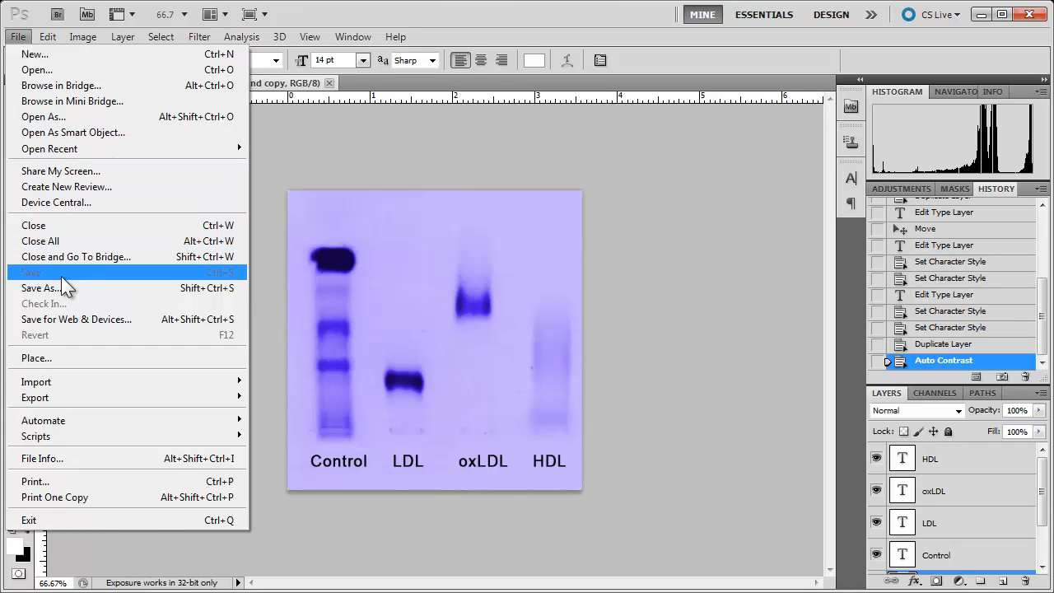
{"action": "left_click", "coordinate": [61, 288]}
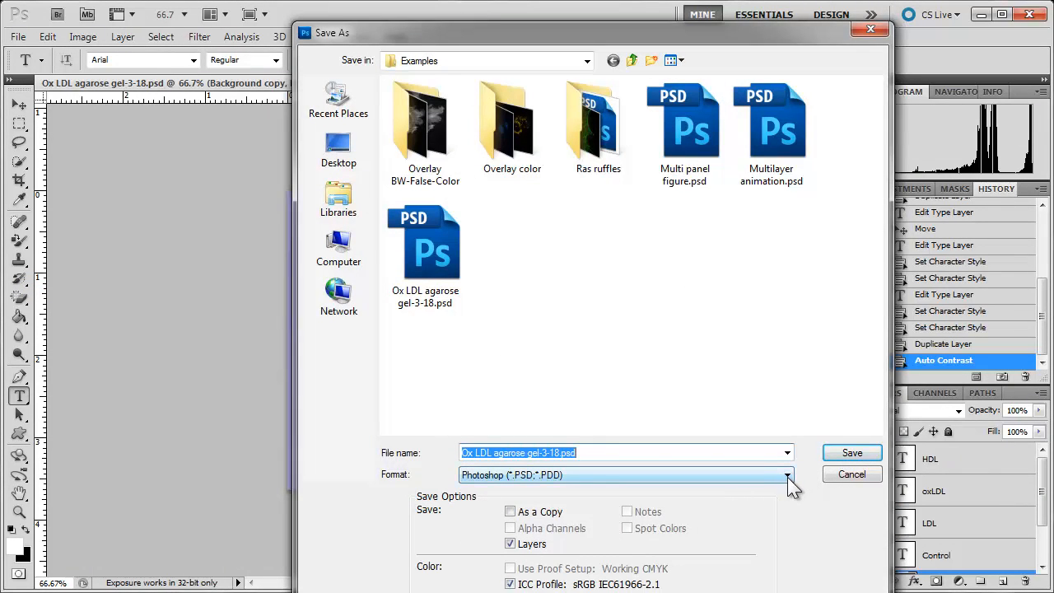
{"action": "left_click", "coordinate": [788, 481]}
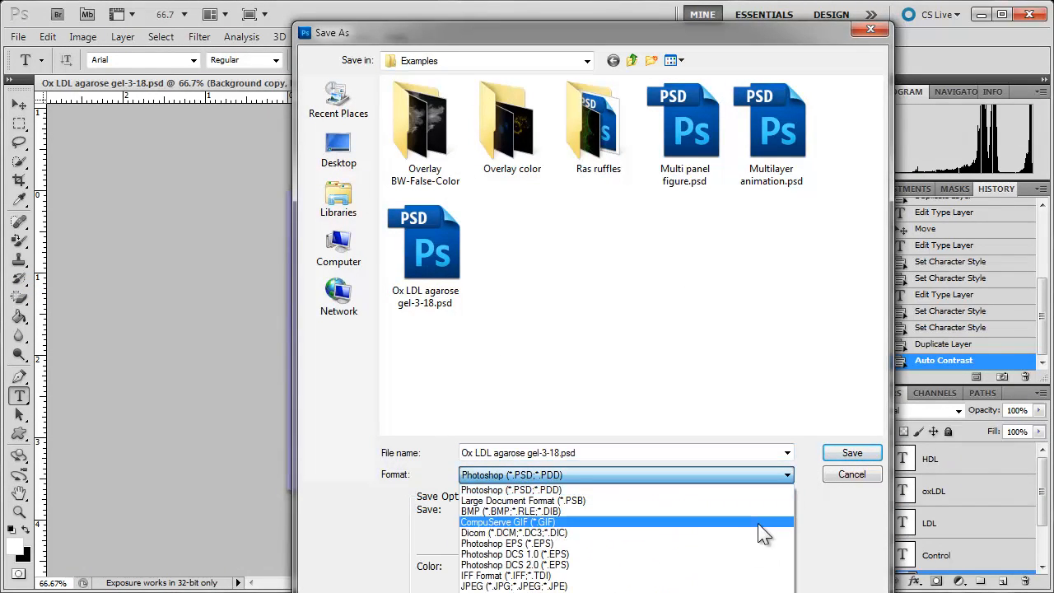
{"action": "left_click", "coordinate": [728, 590]}
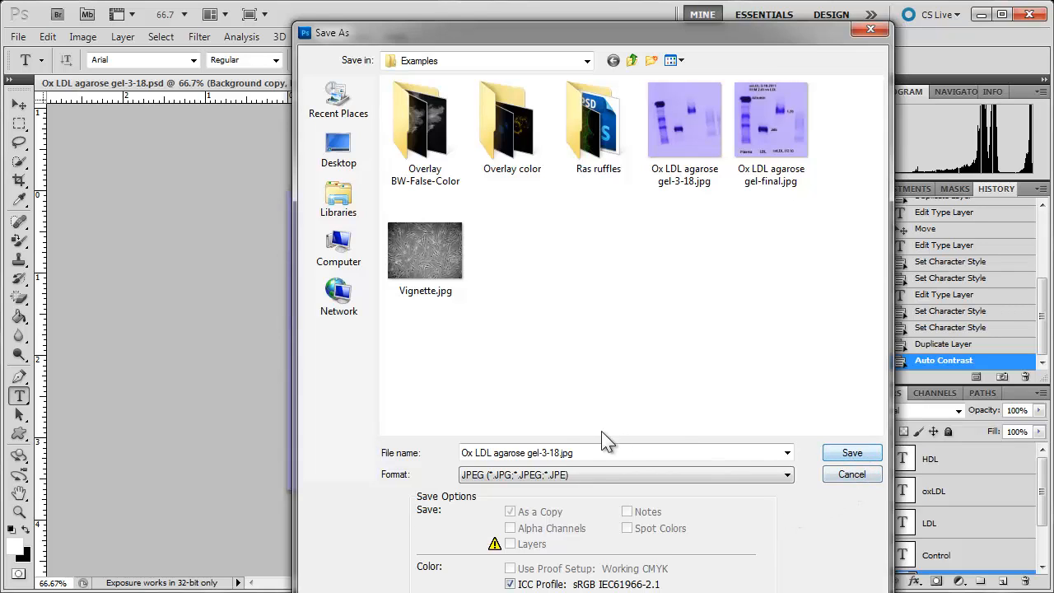
{"action": "left_click", "coordinate": [559, 453]}
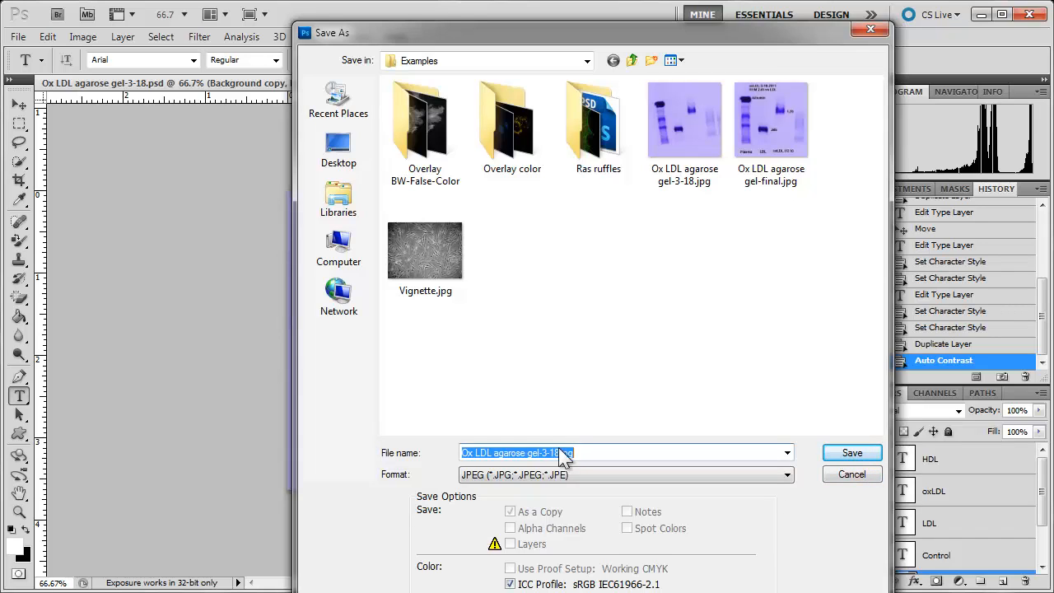
{"action": "left_click", "coordinate": [559, 454]}
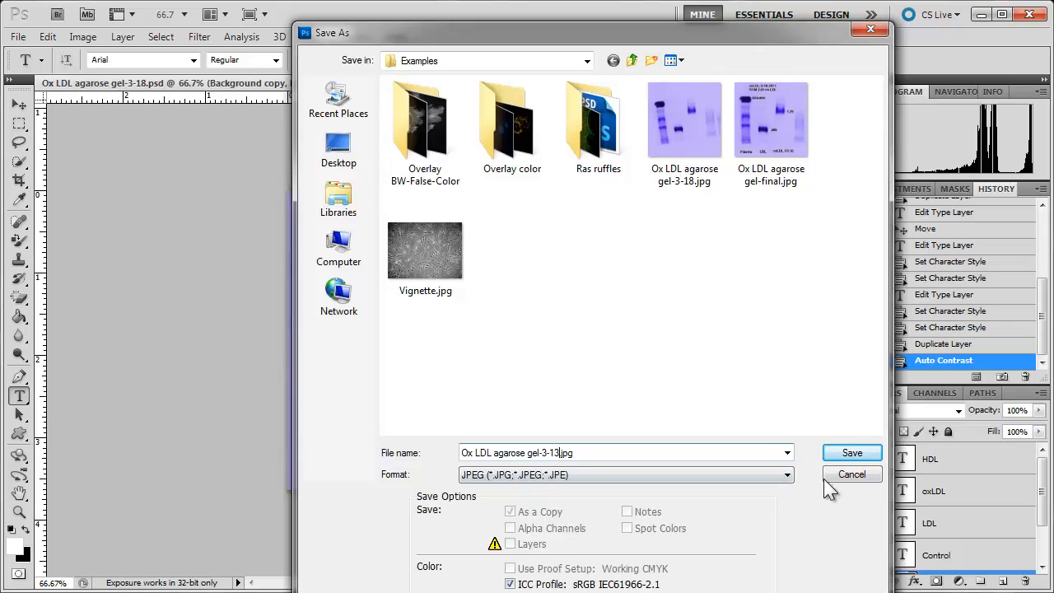
{"action": "left_click", "coordinate": [856, 453]}
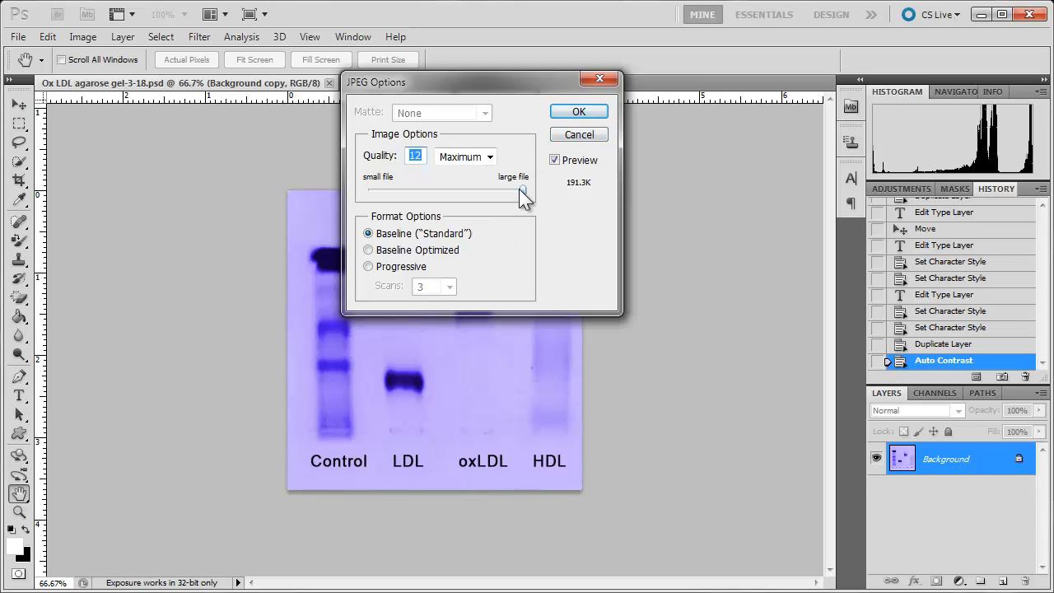
{"action": "mouse_move", "coordinate": [519, 188]}
{"action": "left_mouse_down"}
{"action": "mouse_move", "coordinate": [452, 175]}
{"action": "mouse_move", "coordinate": [505, 185]}
{"action": "left_mouse_up"}
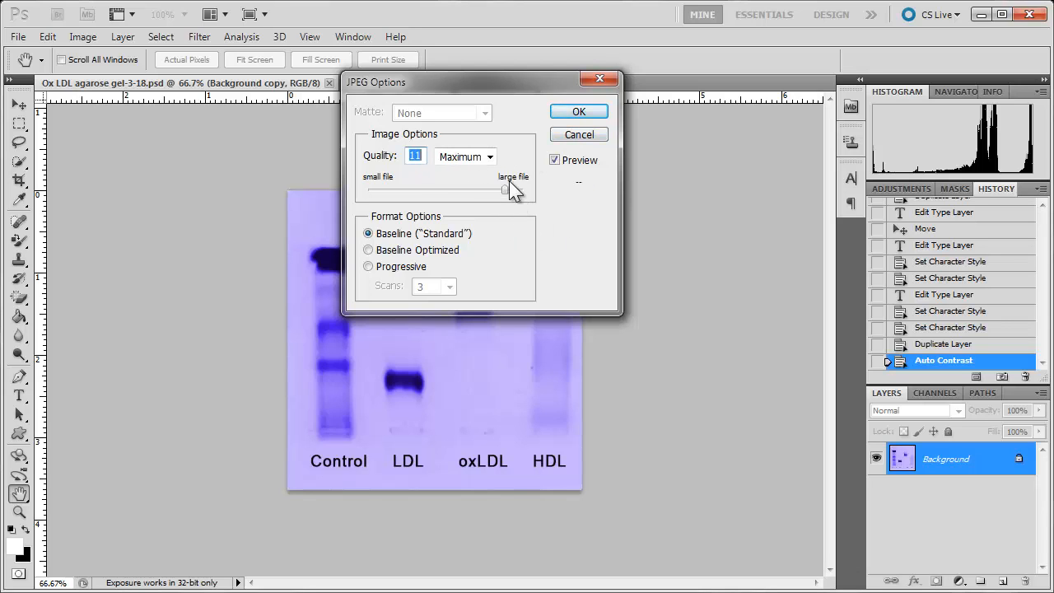
{"action": "left_click", "coordinate": [573, 116]}
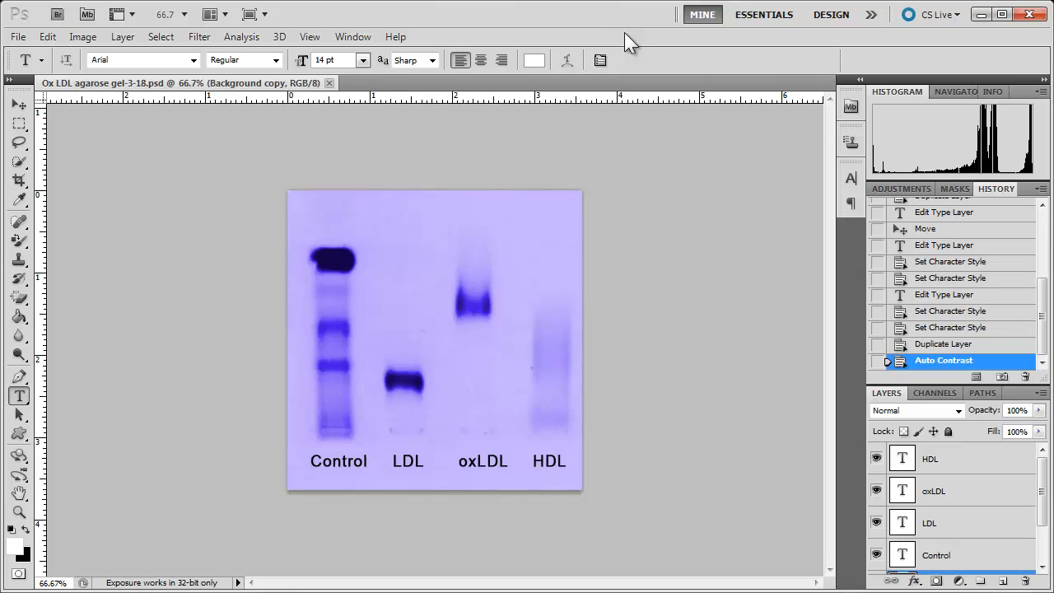
- Start saving the figure as another file
{"action": "left_click", "coordinate": [17, 37]}
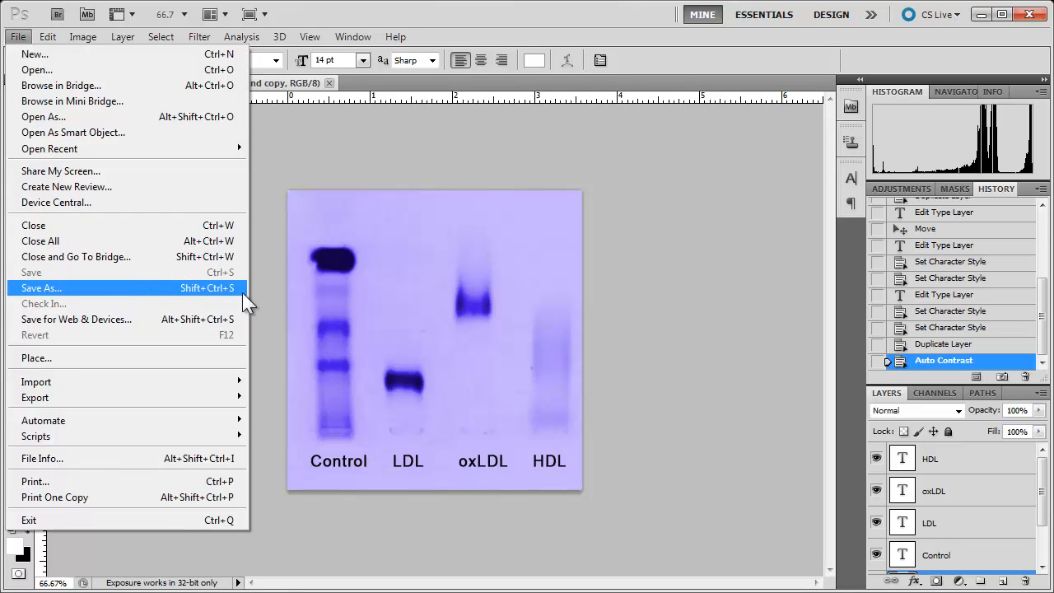